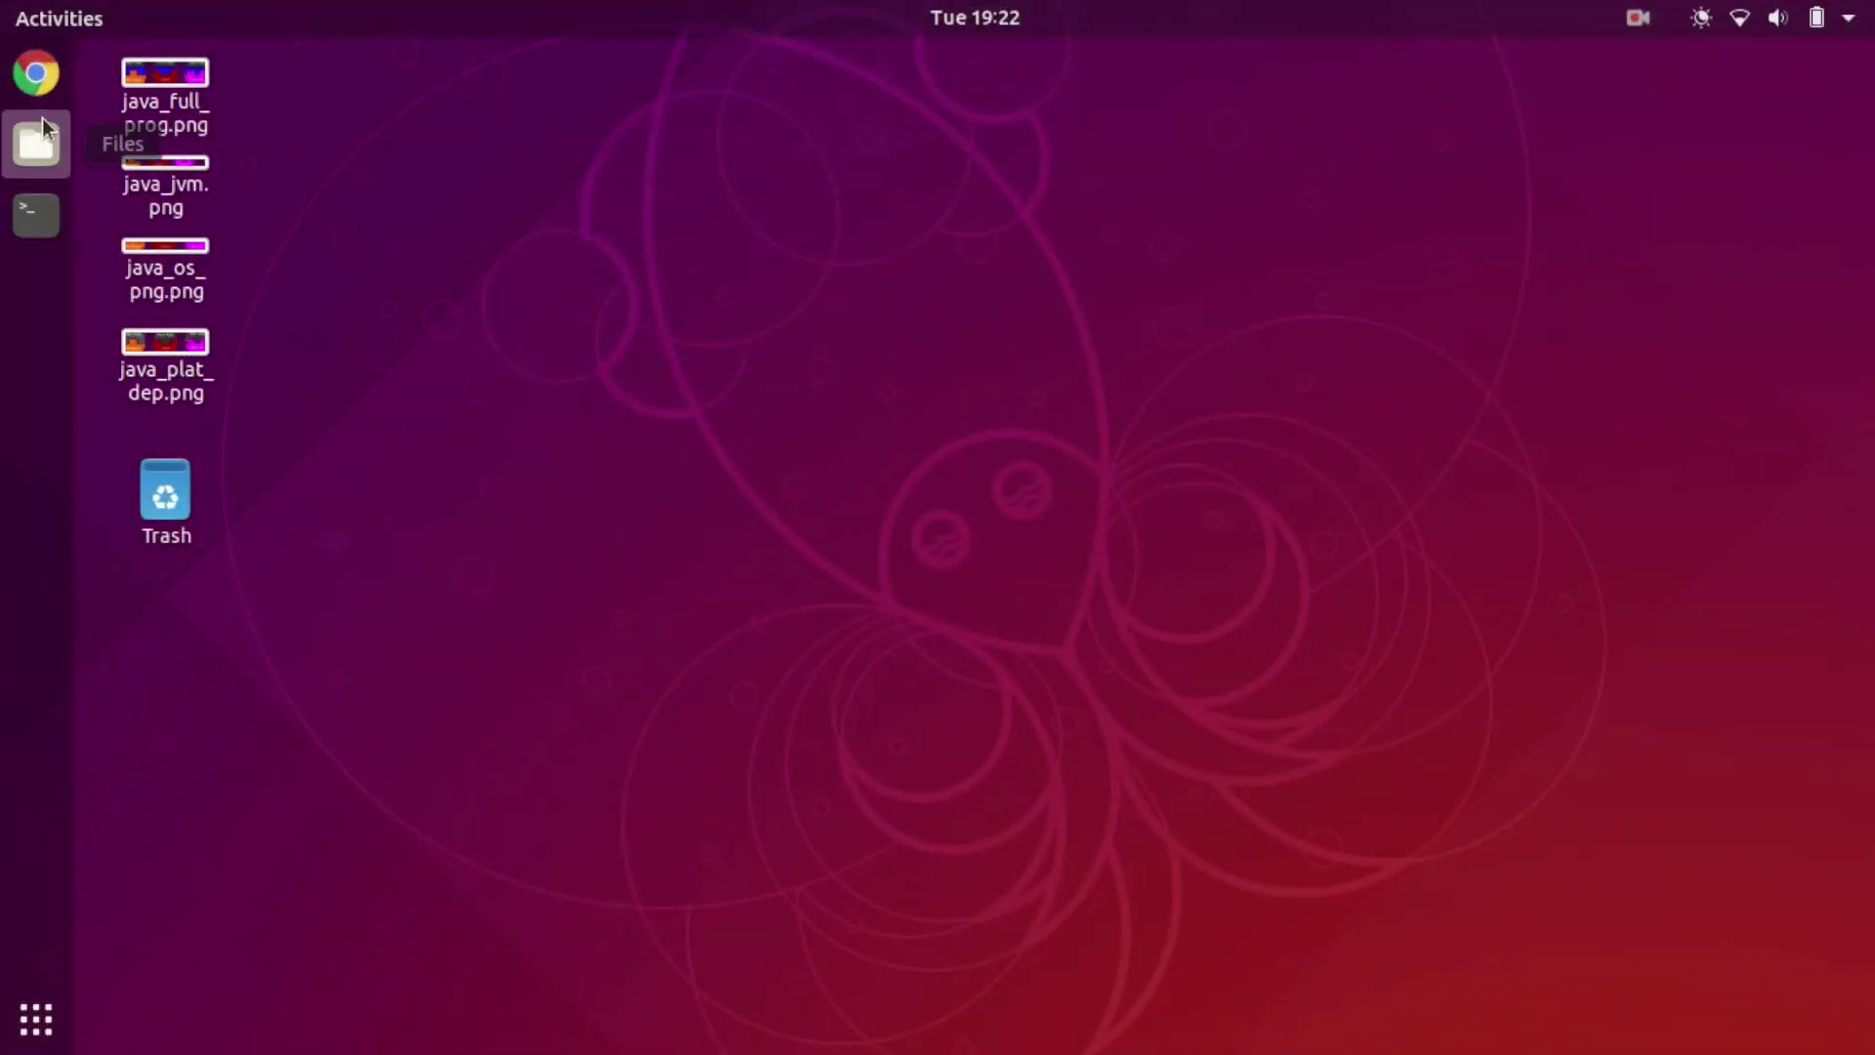
Step: Enable Local Network Share for the Desktop folder and request installing the sharing service
{"action": "left_click", "coordinate": [47, 152]}
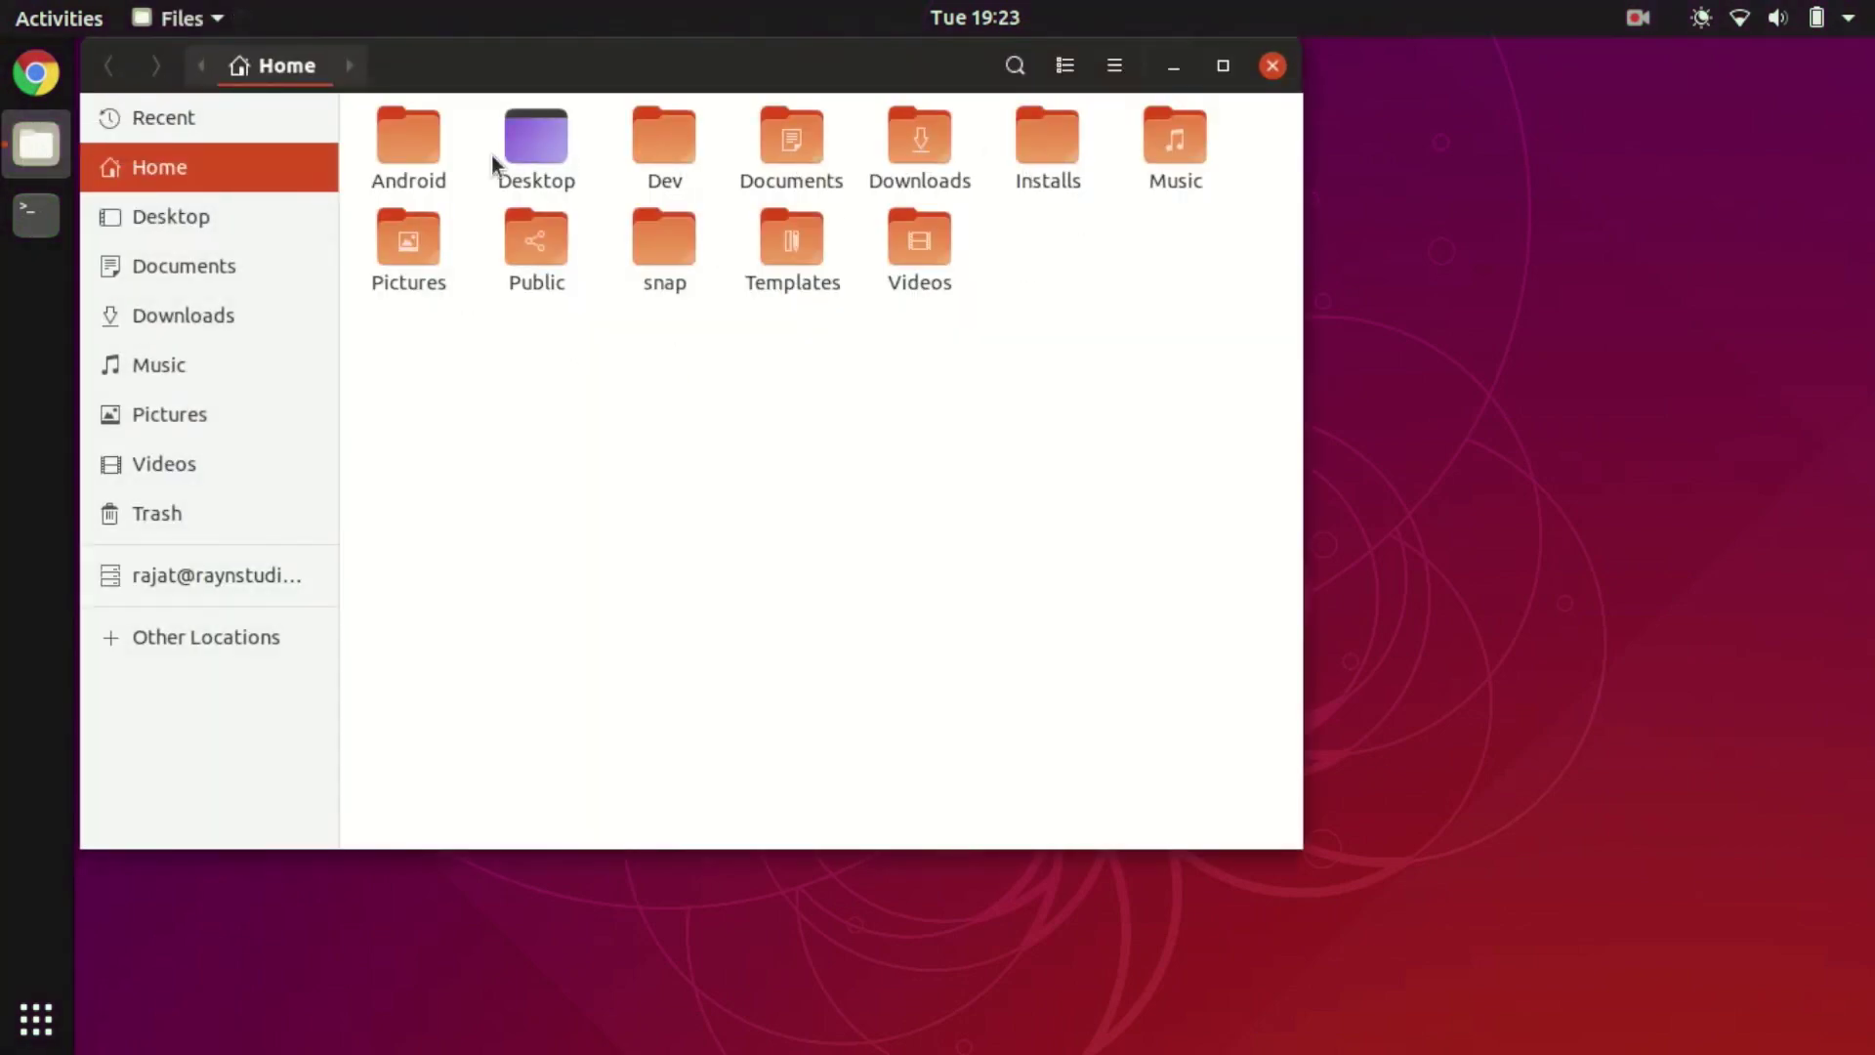
{"action": "left_click", "coordinate": [545, 139]}
{"action": "right_click", "coordinate": [545, 139]}
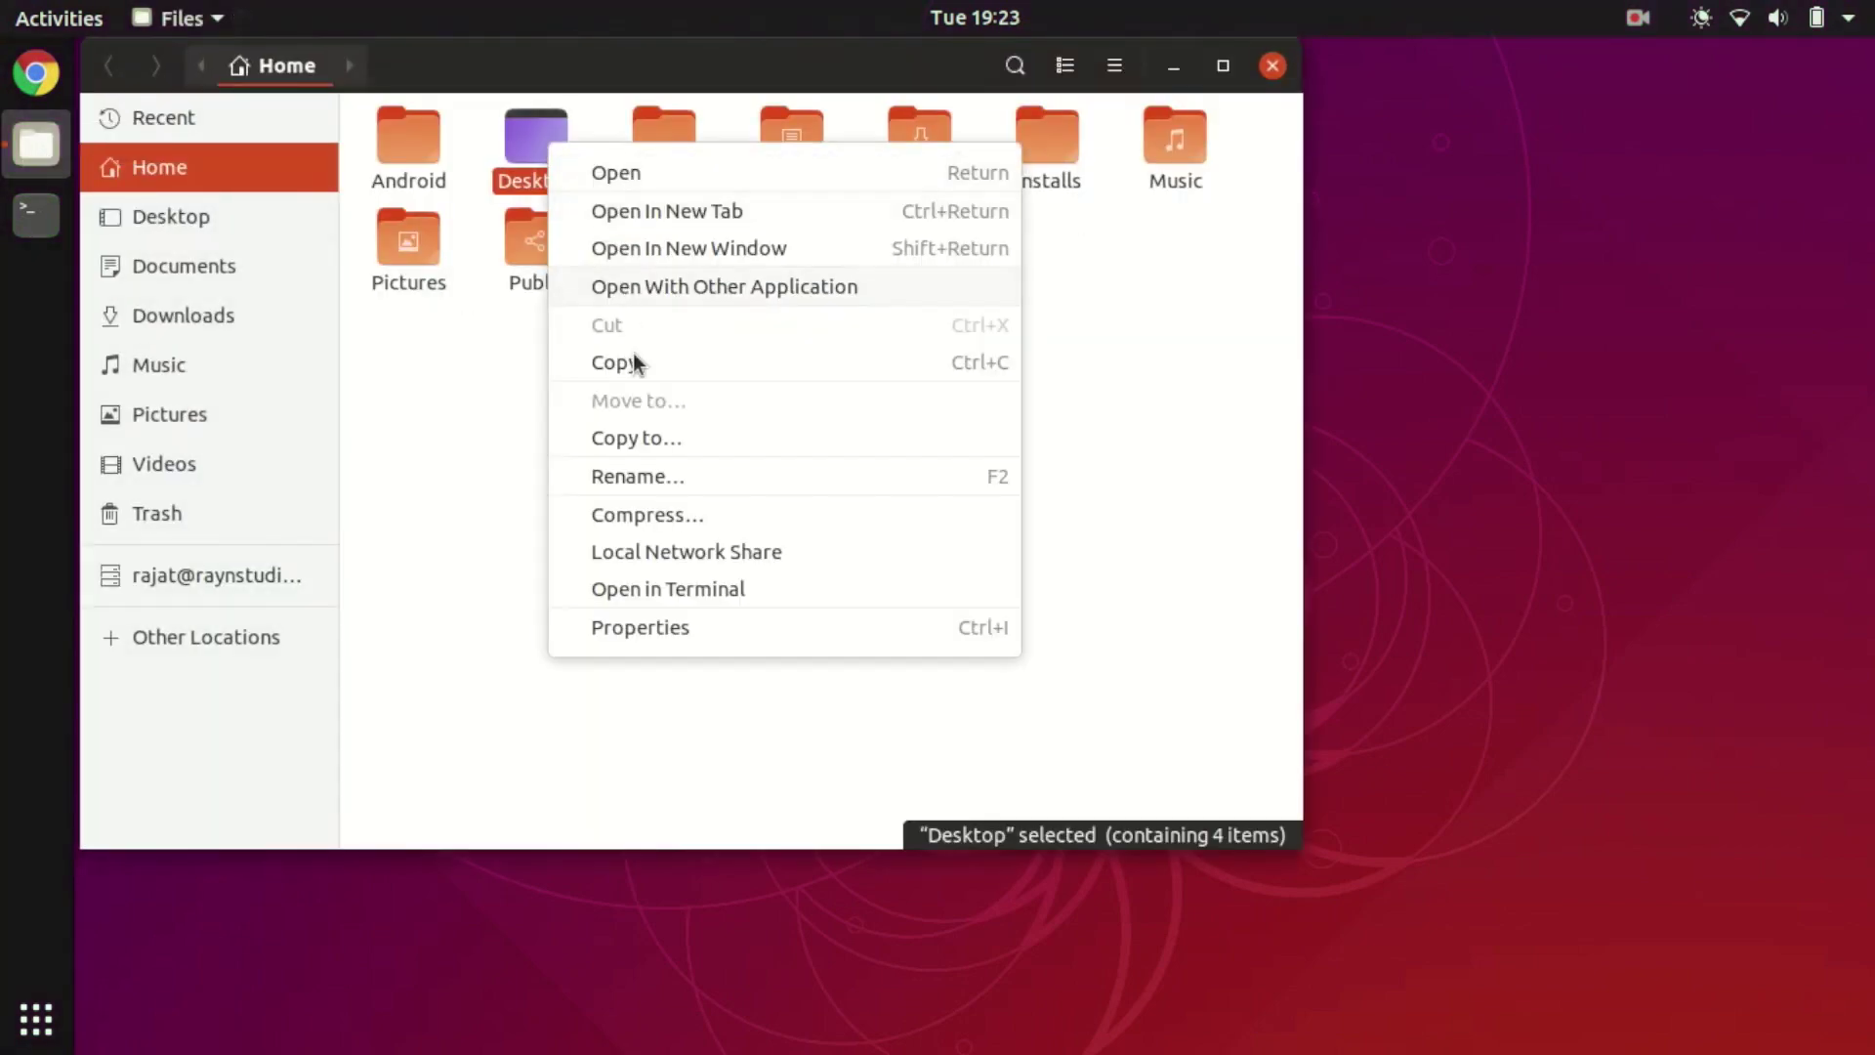
{"action": "left_click", "coordinate": [677, 552]}
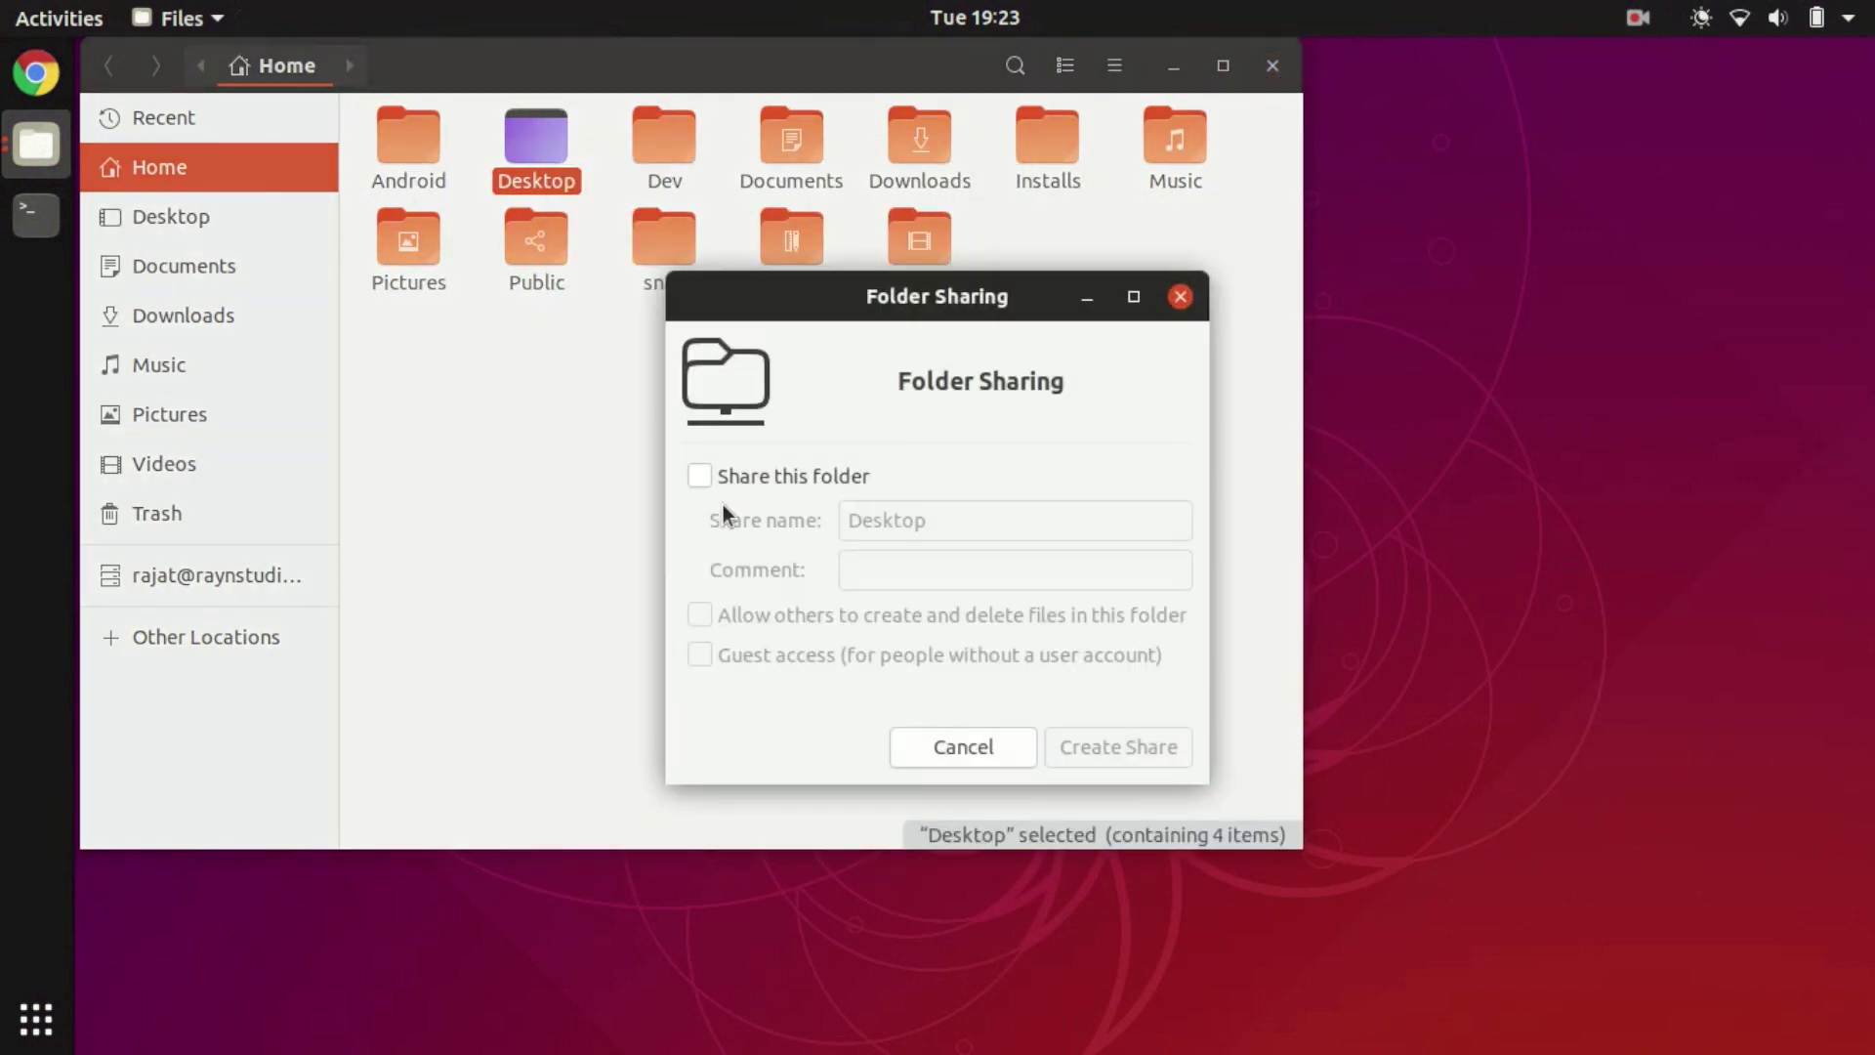
{"action": "left_click", "coordinate": [747, 474]}
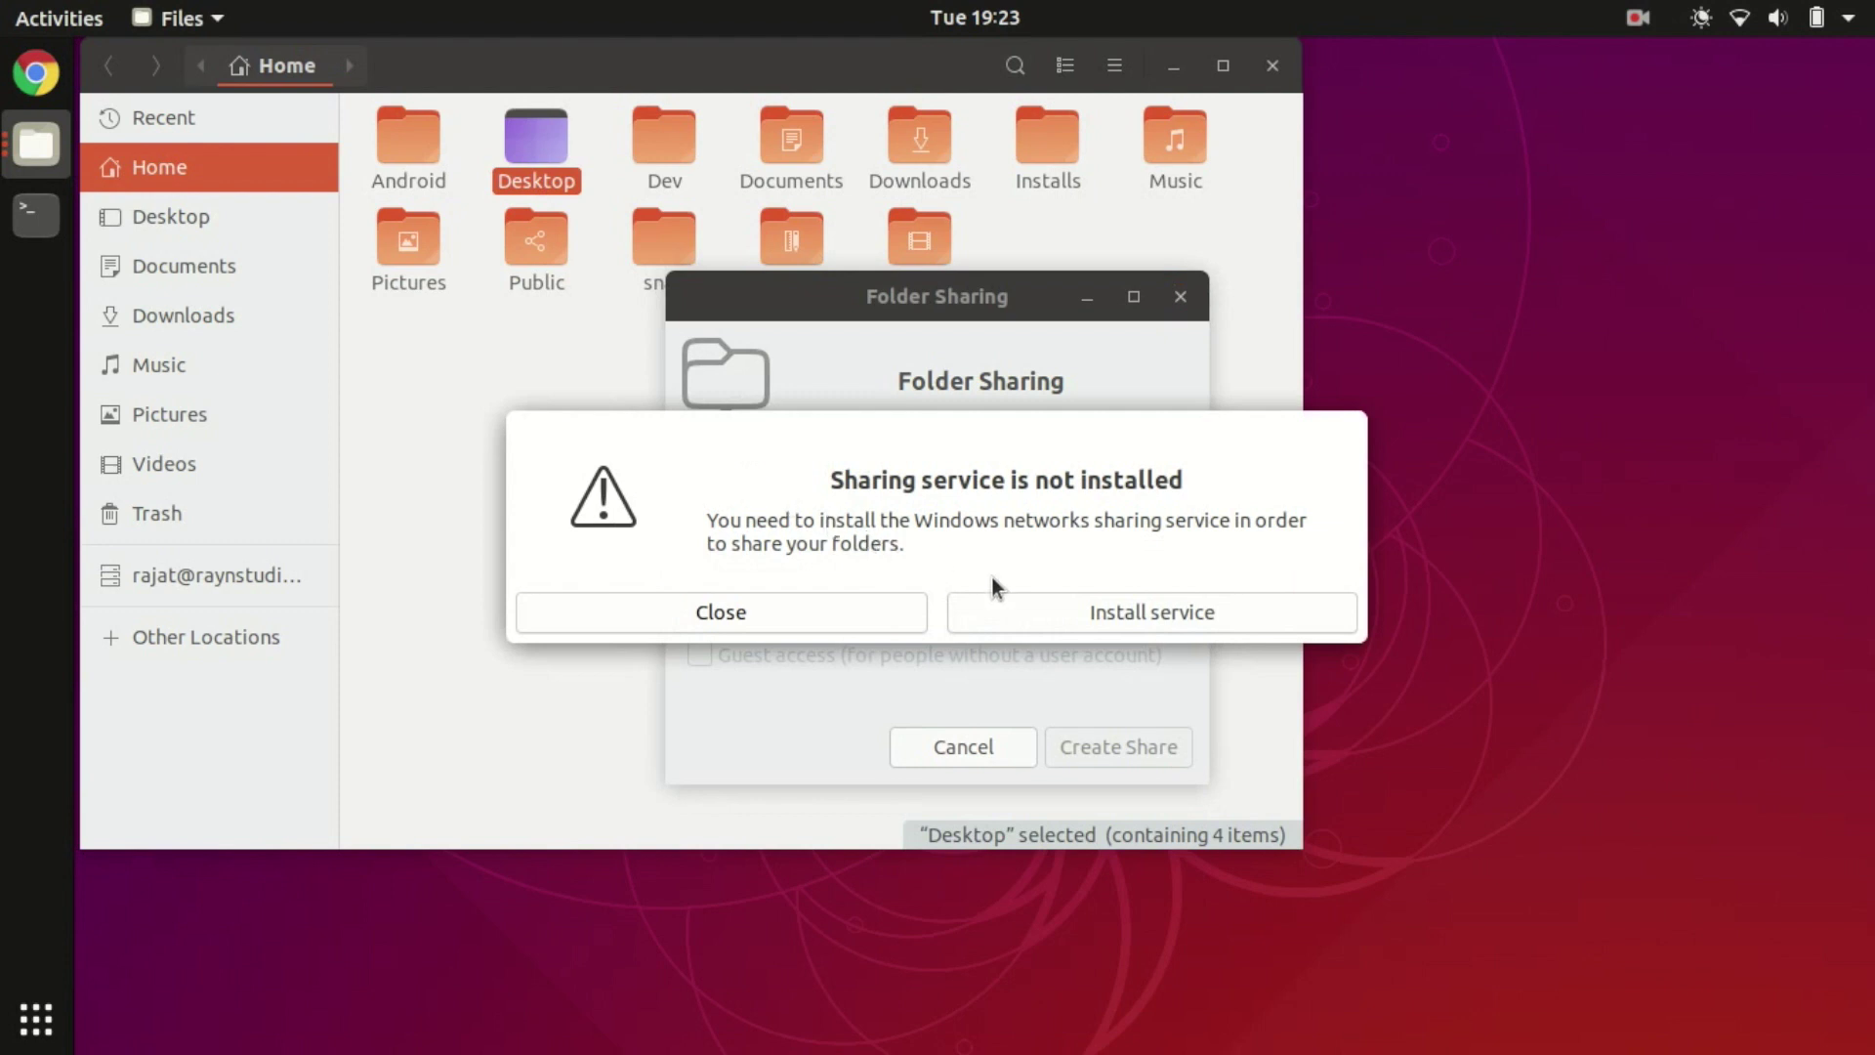
{"action": "left_click", "coordinate": [1091, 619]}
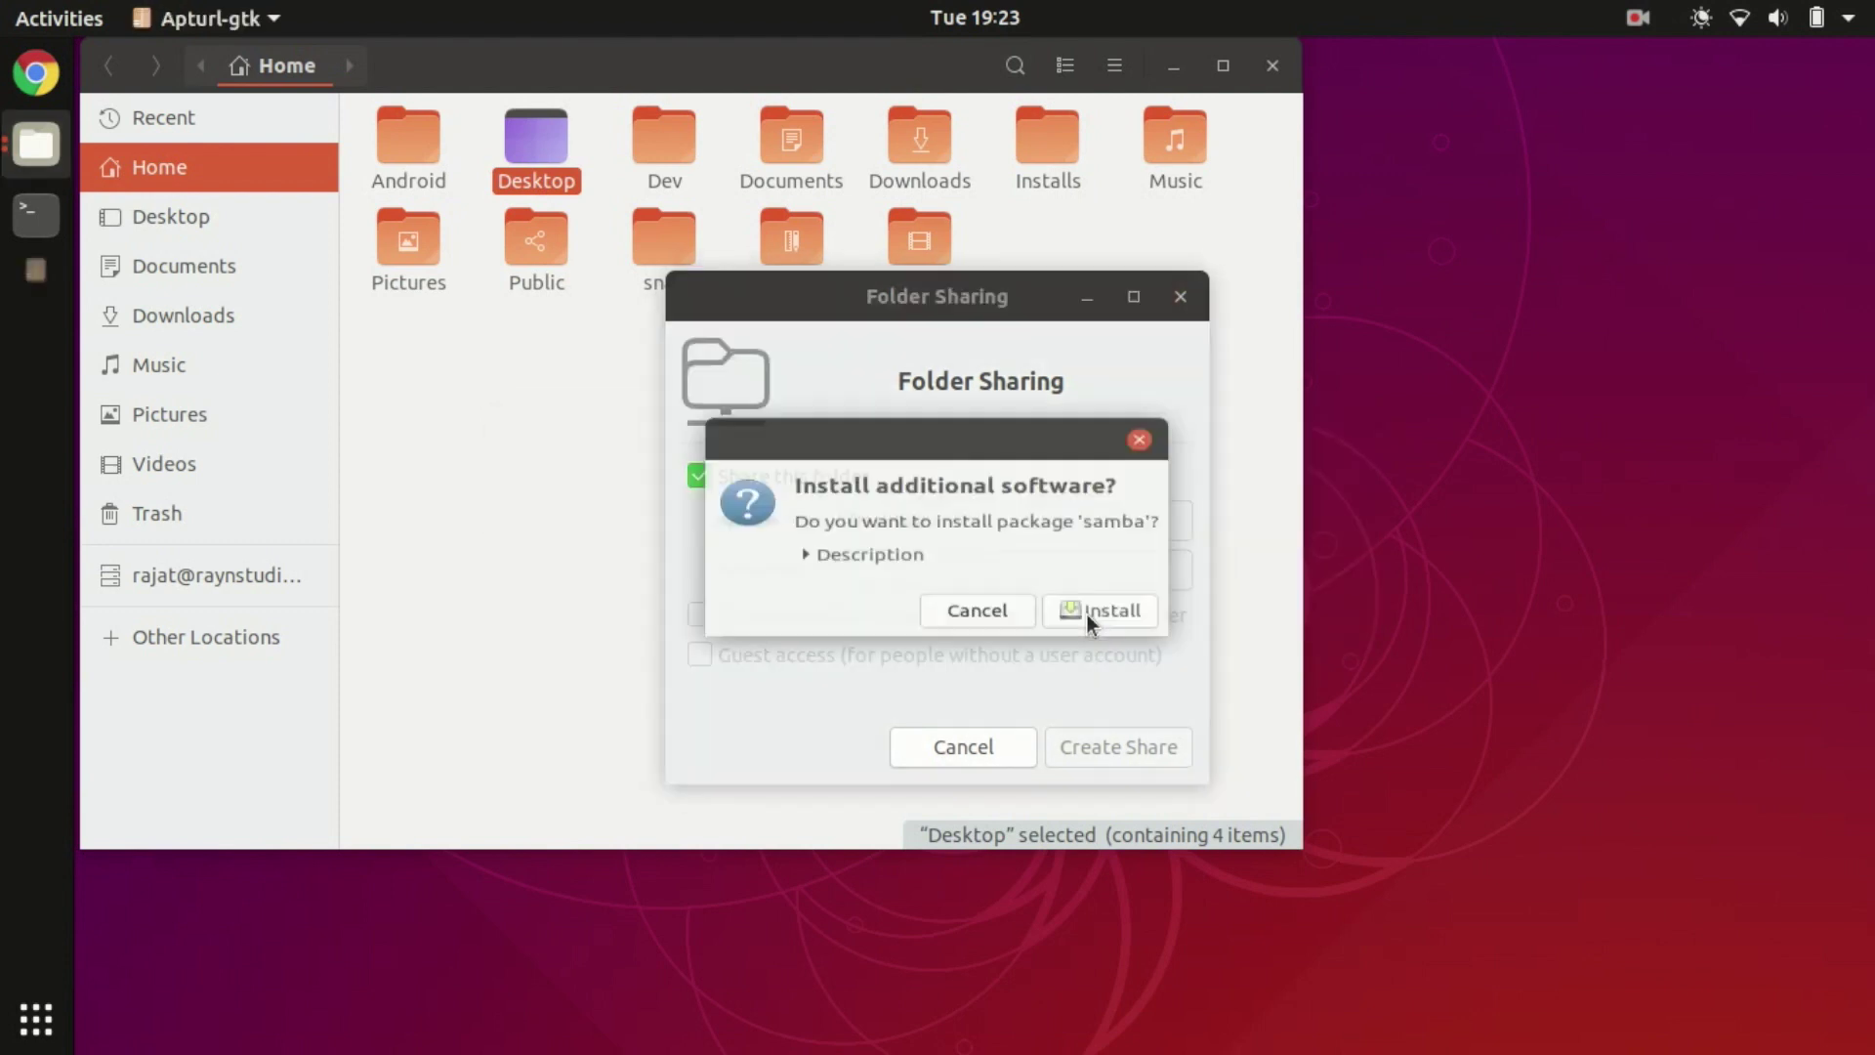
Step: Install the samba package, authorising with the account password, then create the Desktop share
{"action": "left_click", "coordinate": [1109, 636]}
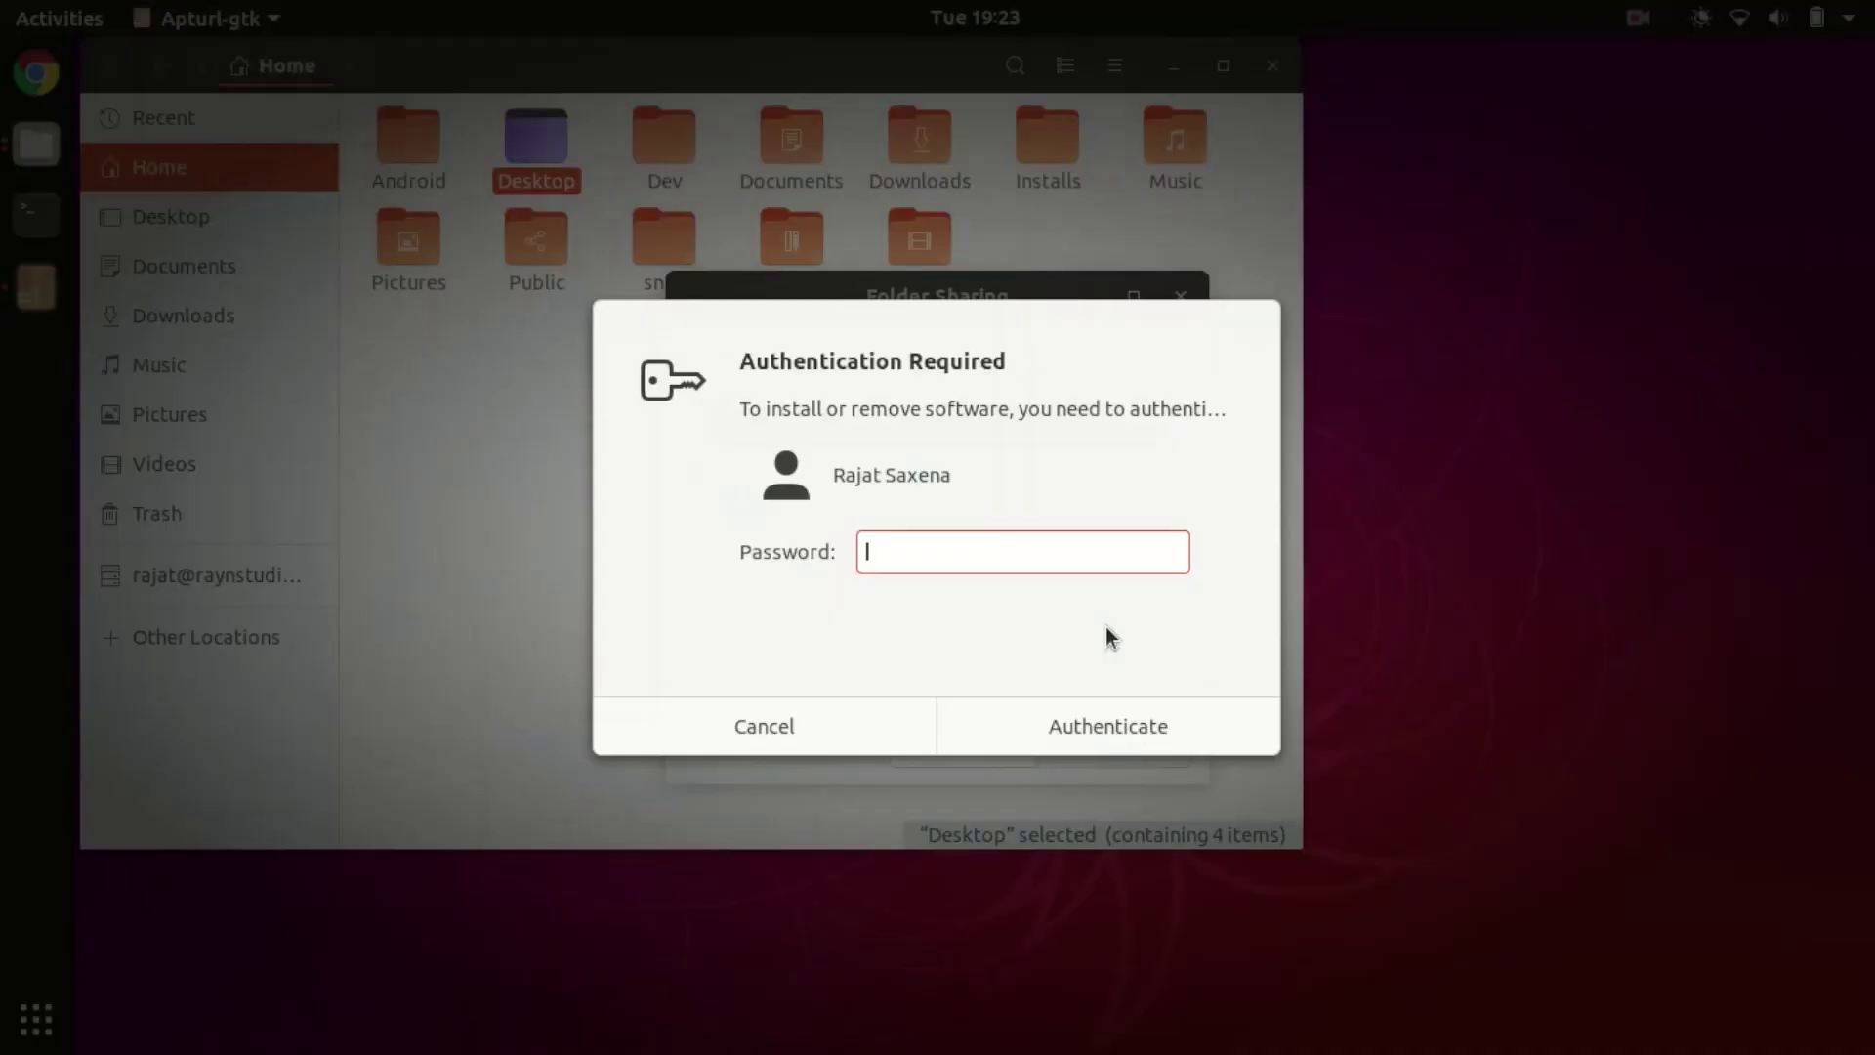
{"action": "type", "text": "●●●●●●●●"}
{"action": "key", "text": "Return"}
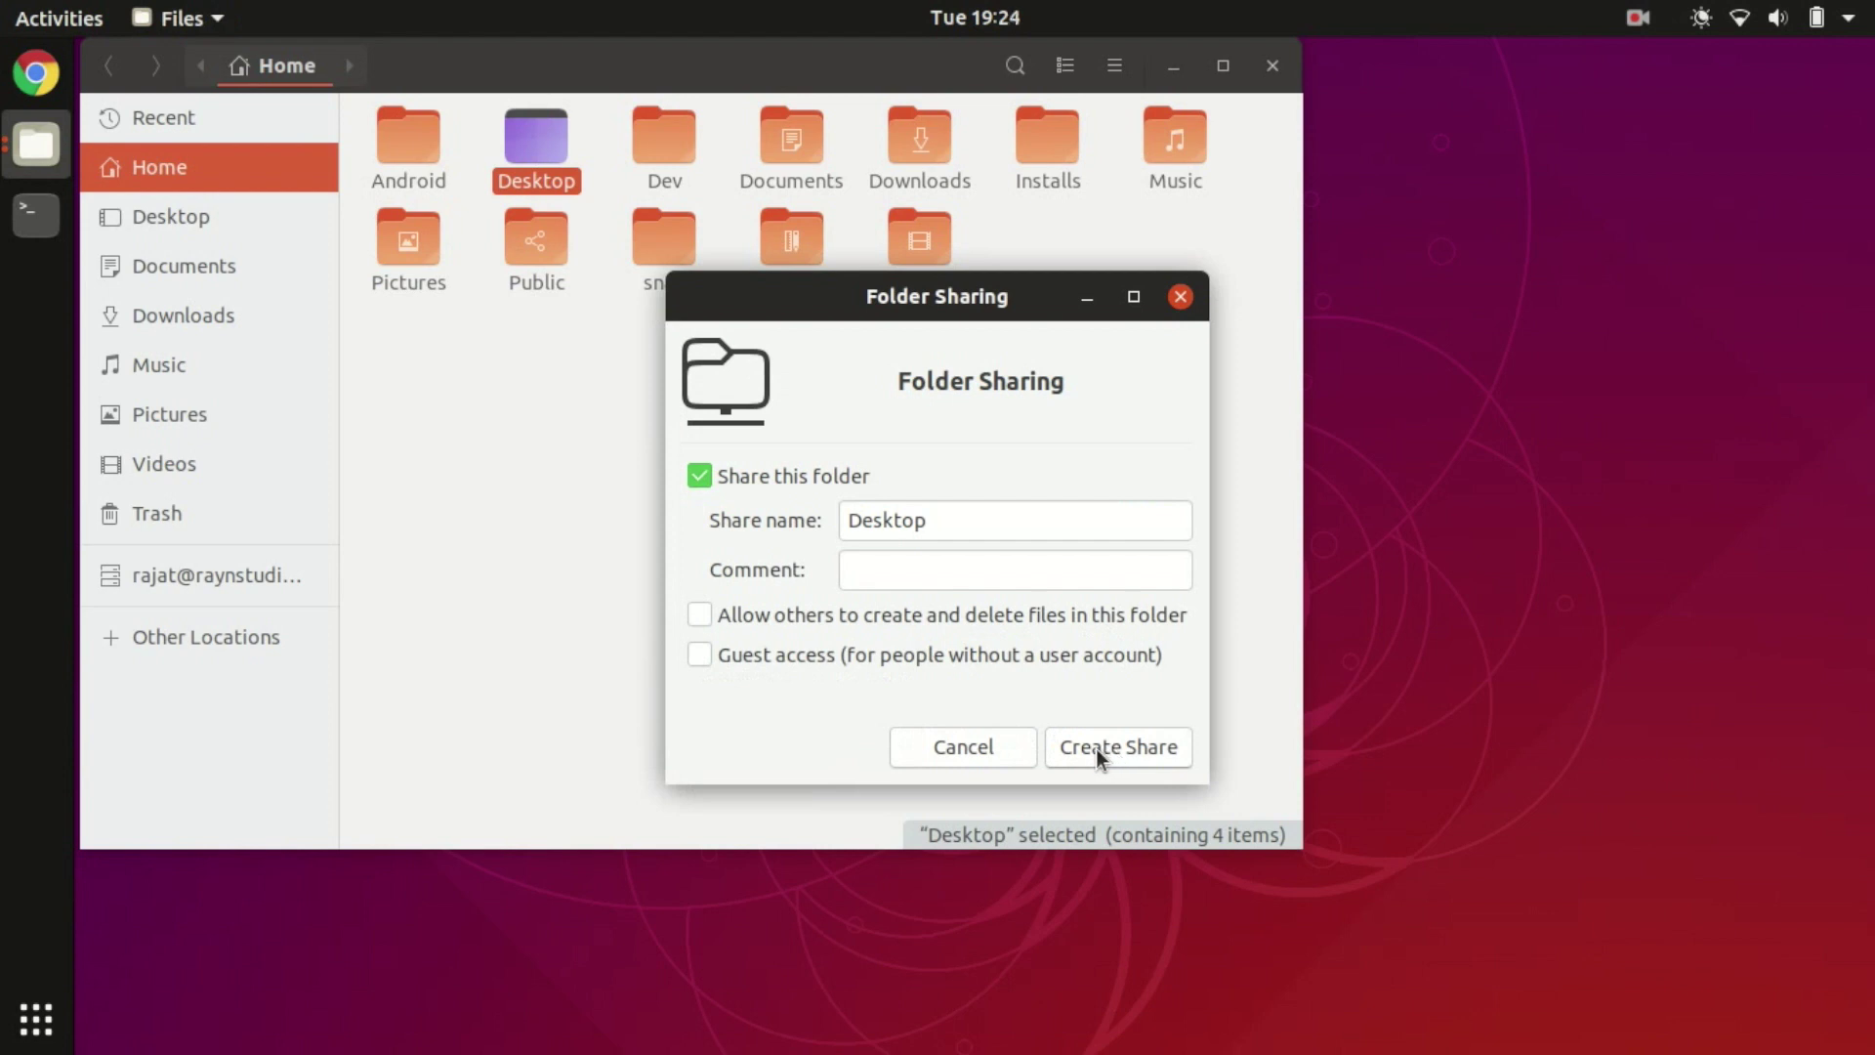
{"action": "left_click", "coordinate": [1096, 749]}
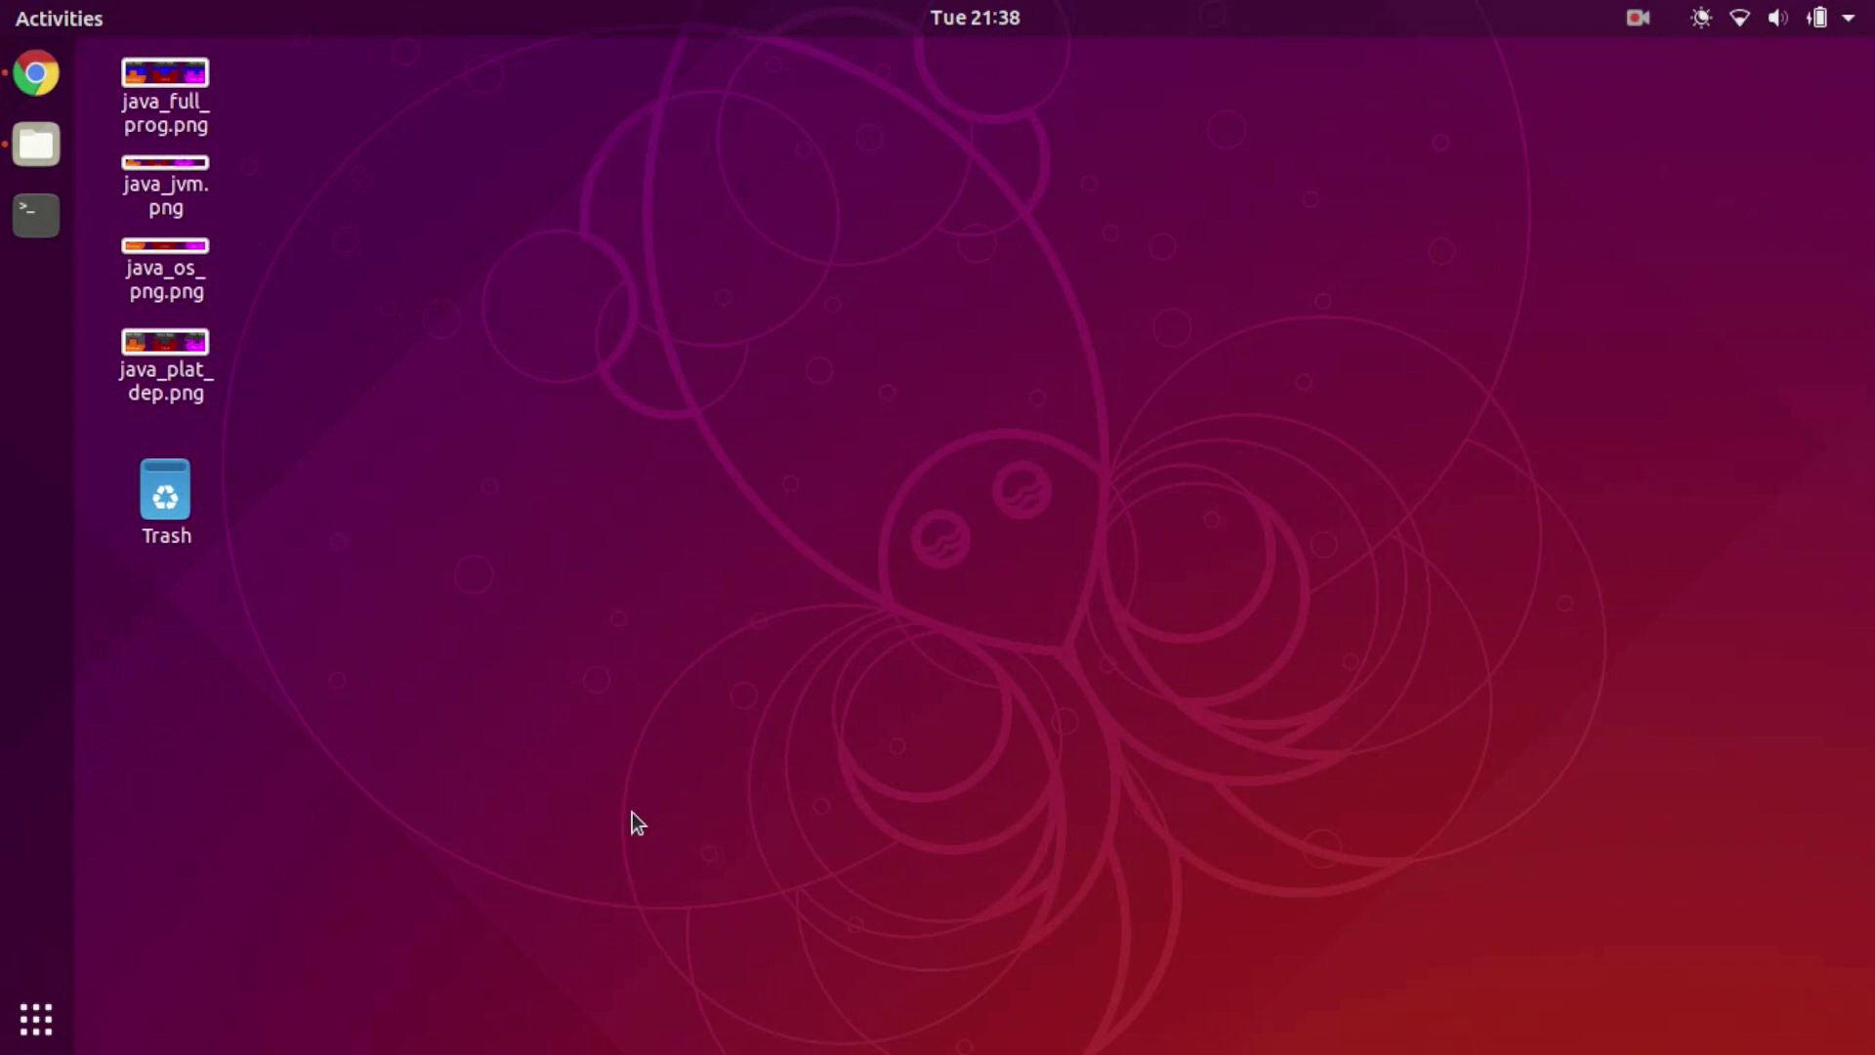
Step: Launch a Terminal window from the dock
{"action": "left_click", "coordinate": [32, 217]}
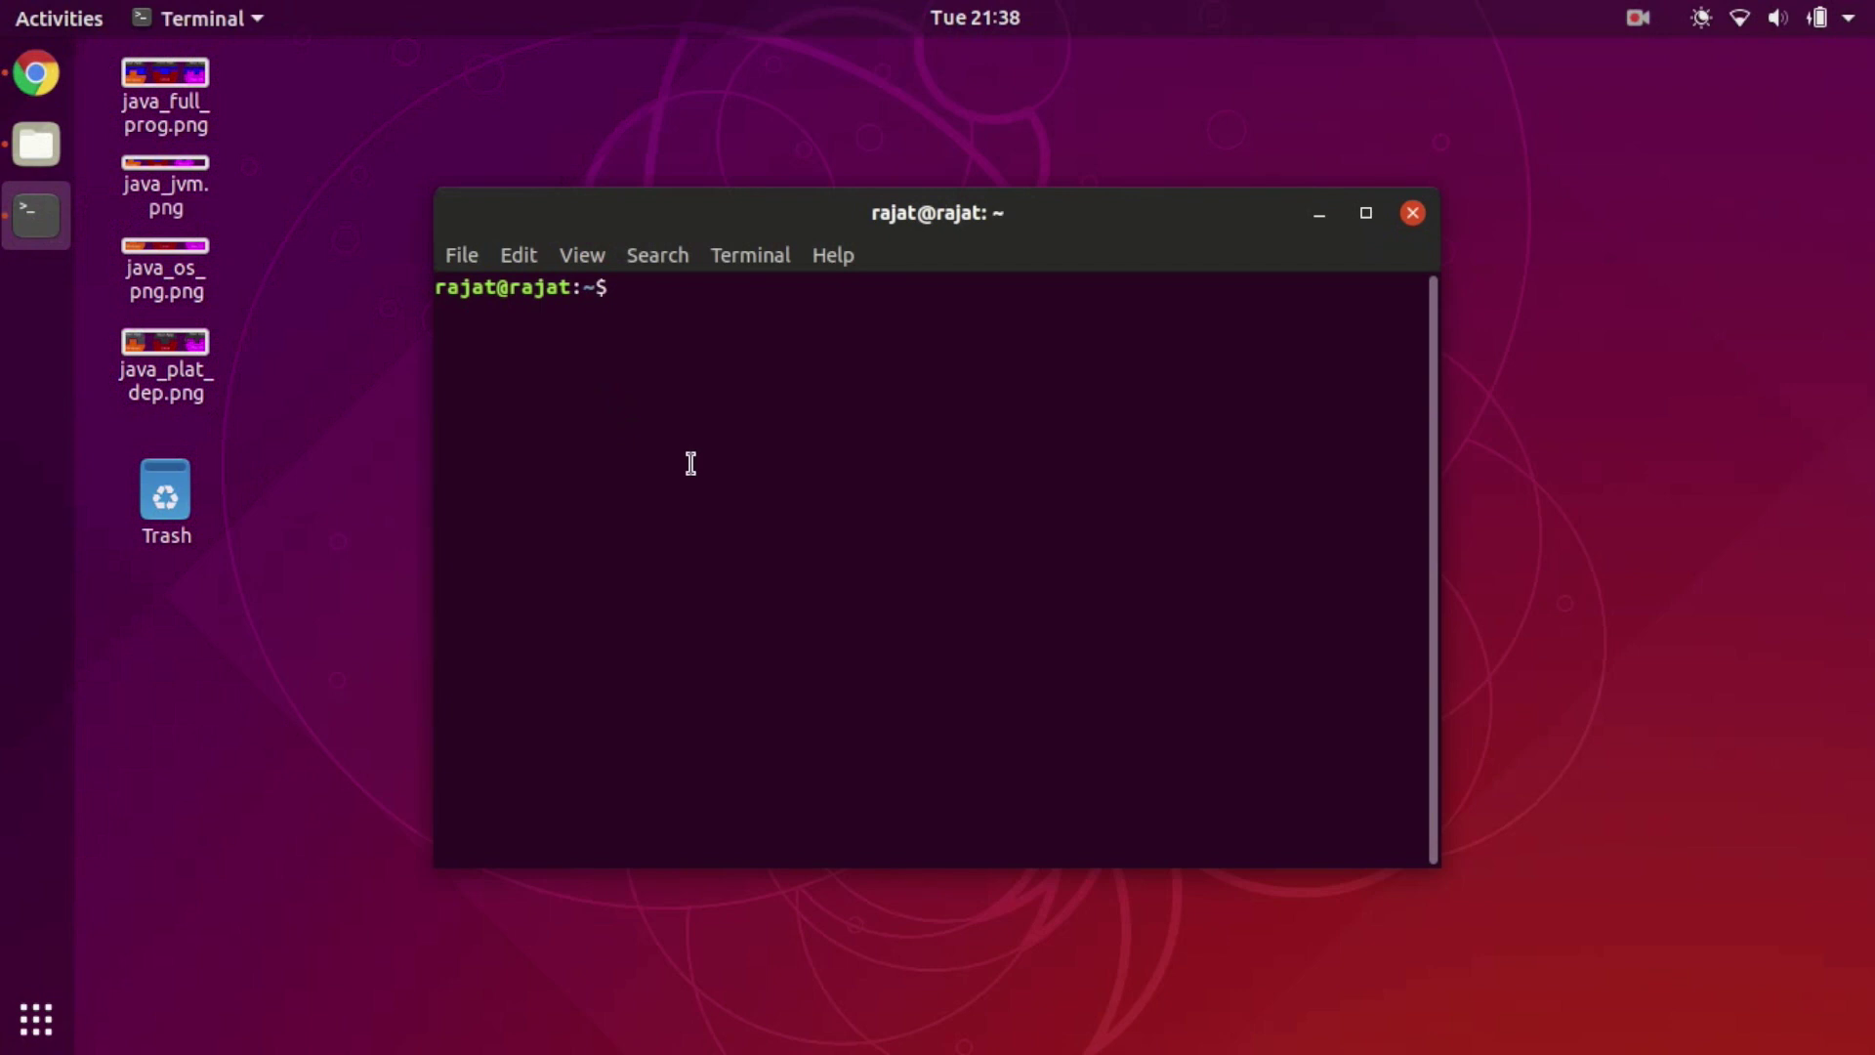
Step: Run sudo smbpasswd -a for the local user, entering the sudo password and a new SMB password twice
{"action": "type", "text": "sudo smbpasswd "}
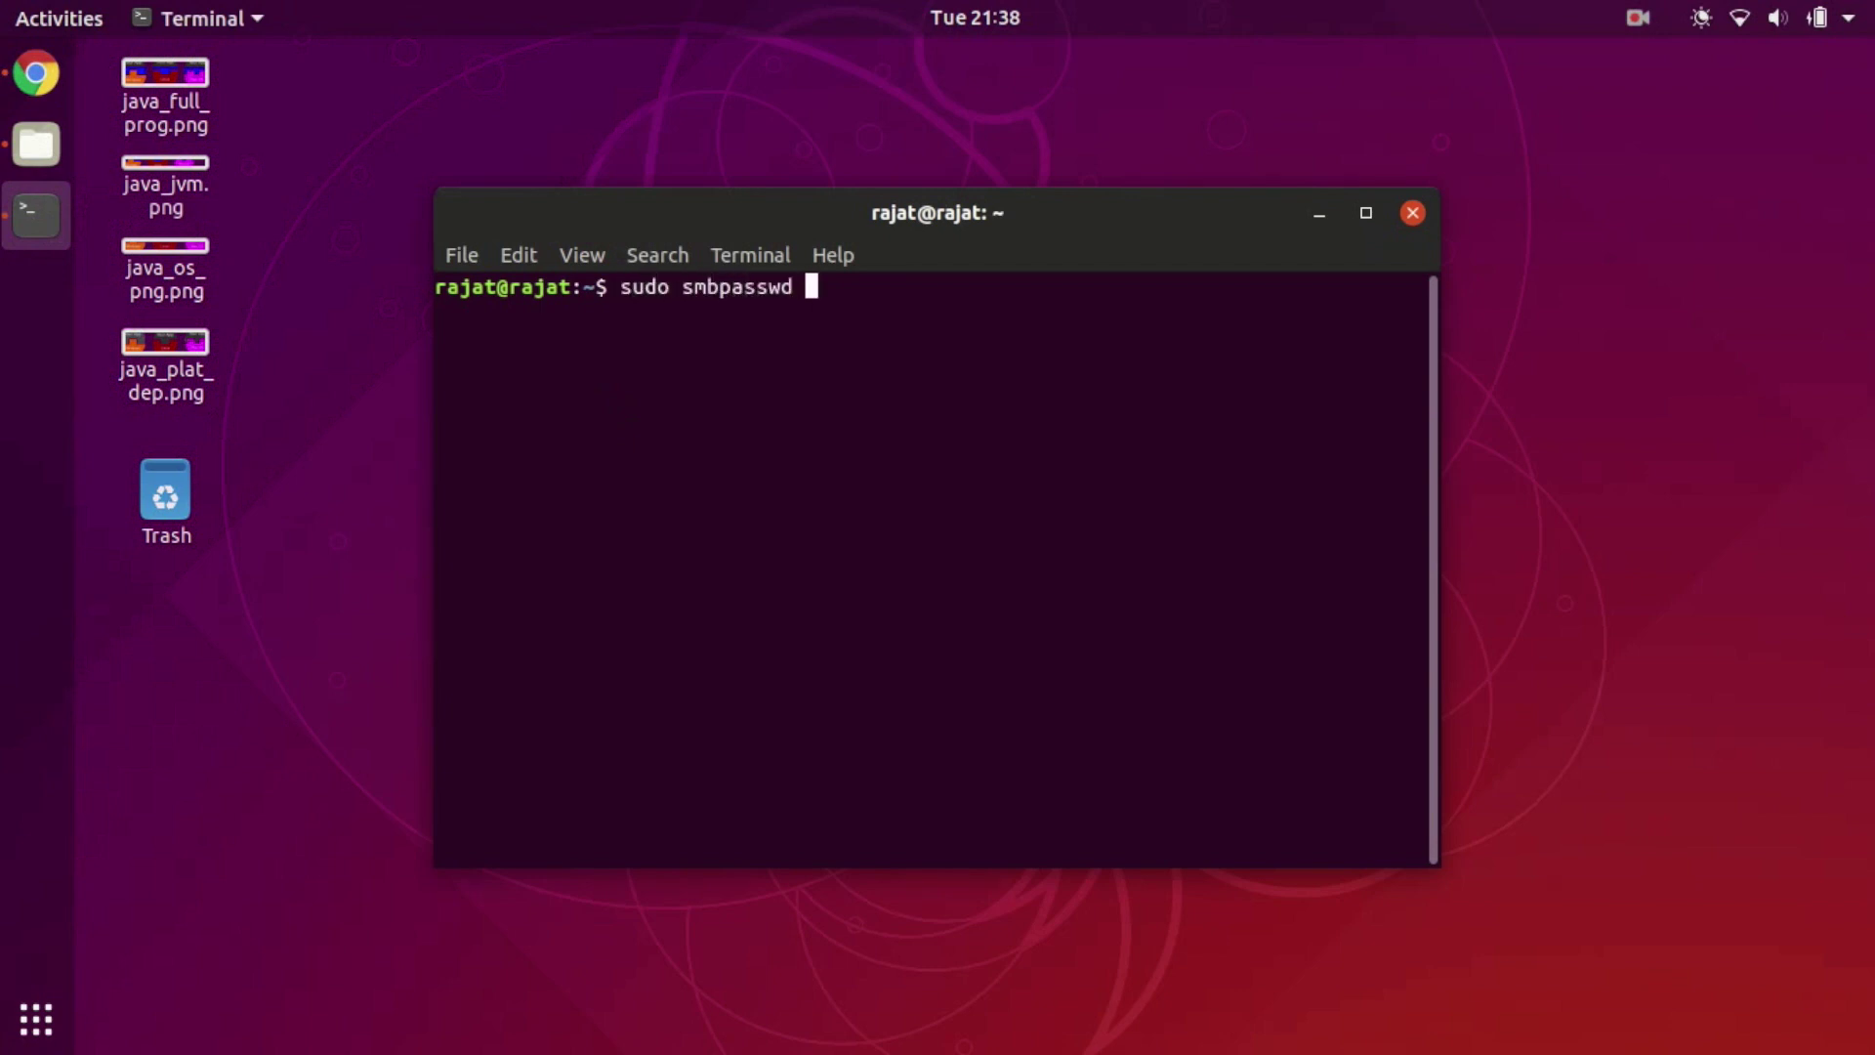
{"action": "type", "text": "-a rajat"}
{"action": "key", "text": "Return"}
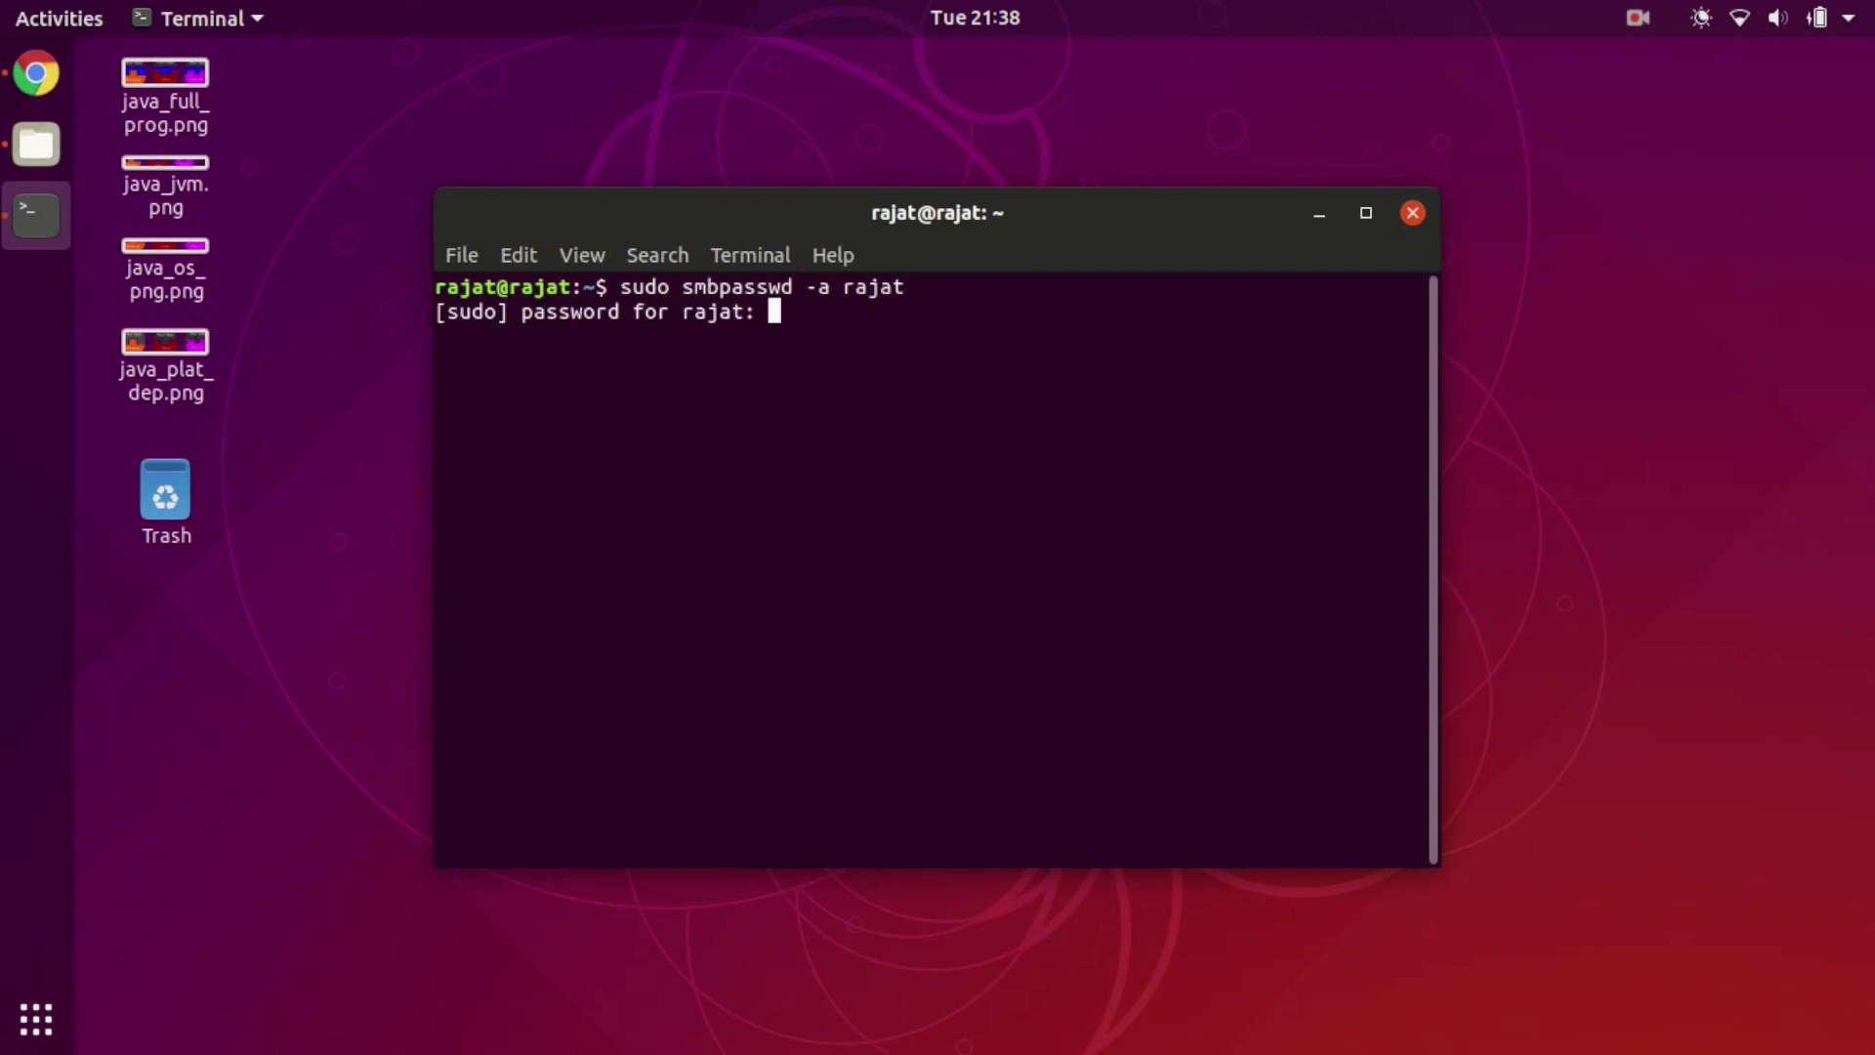
{"action": "key", "text": "Return"}
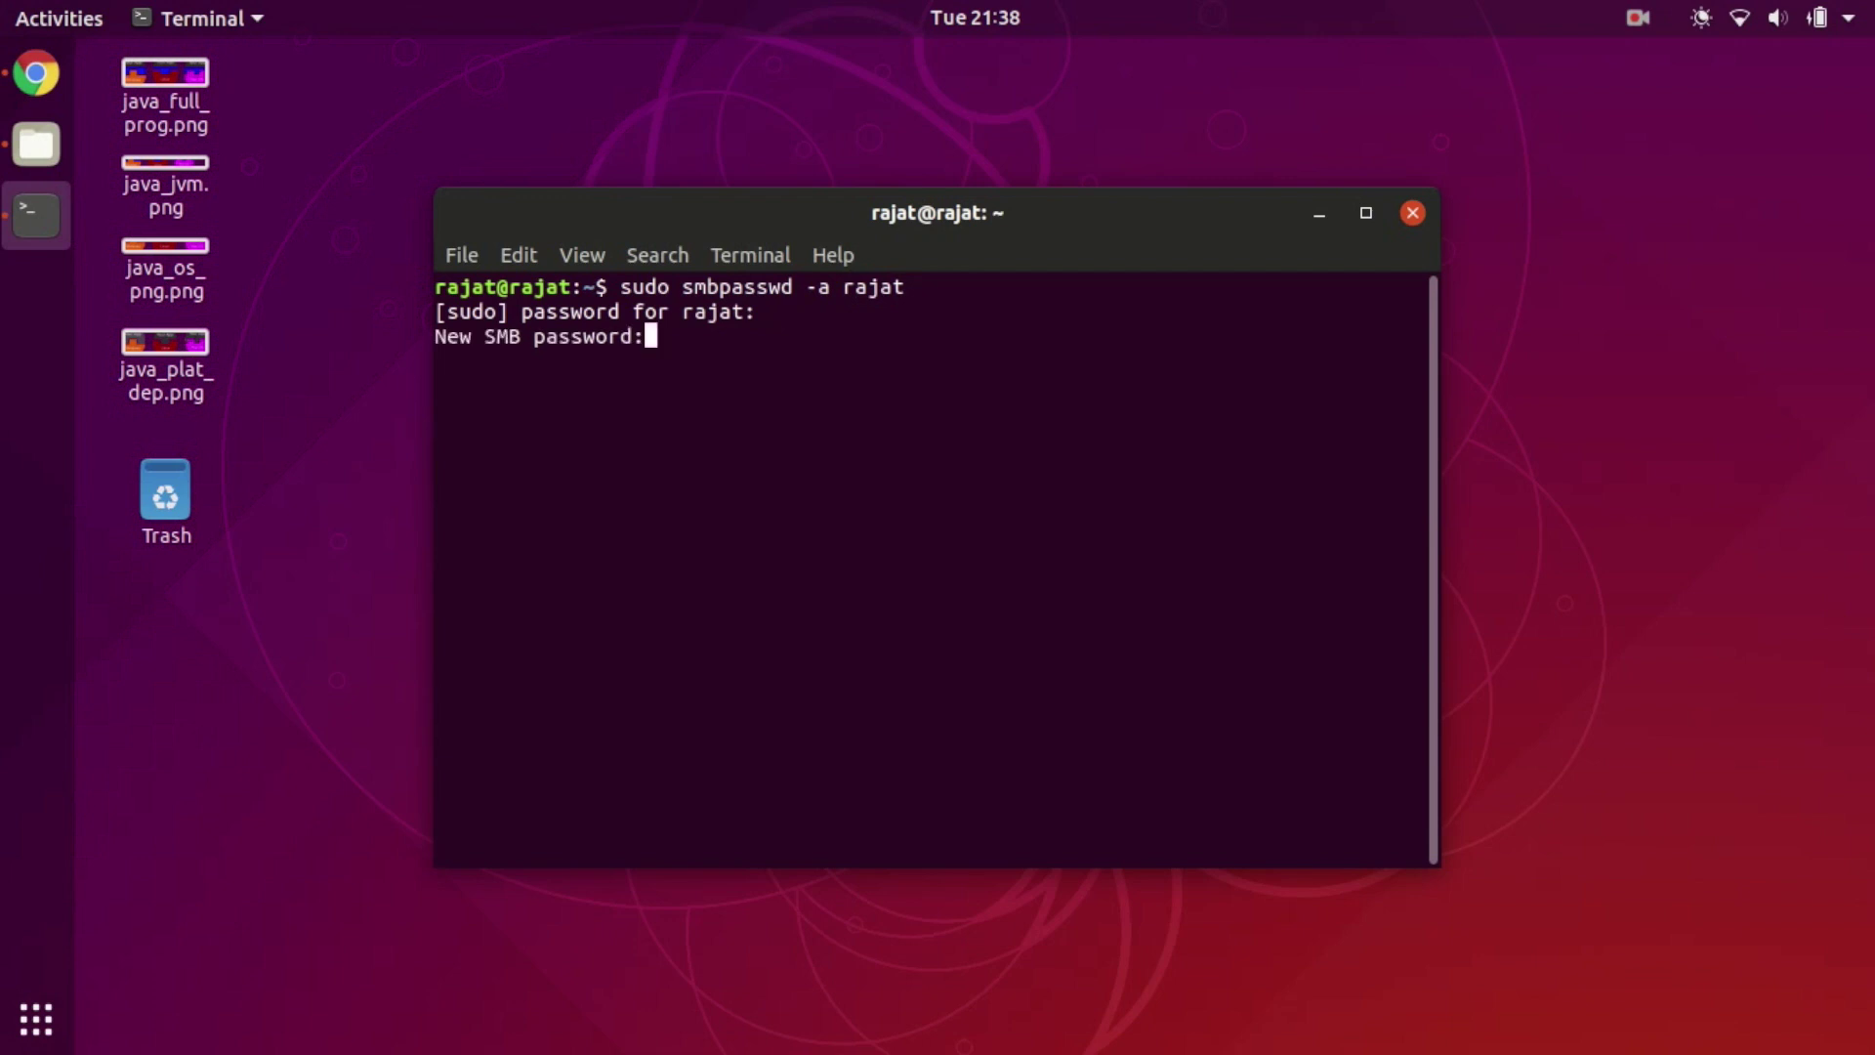
{"action": "key", "text": "Return"}
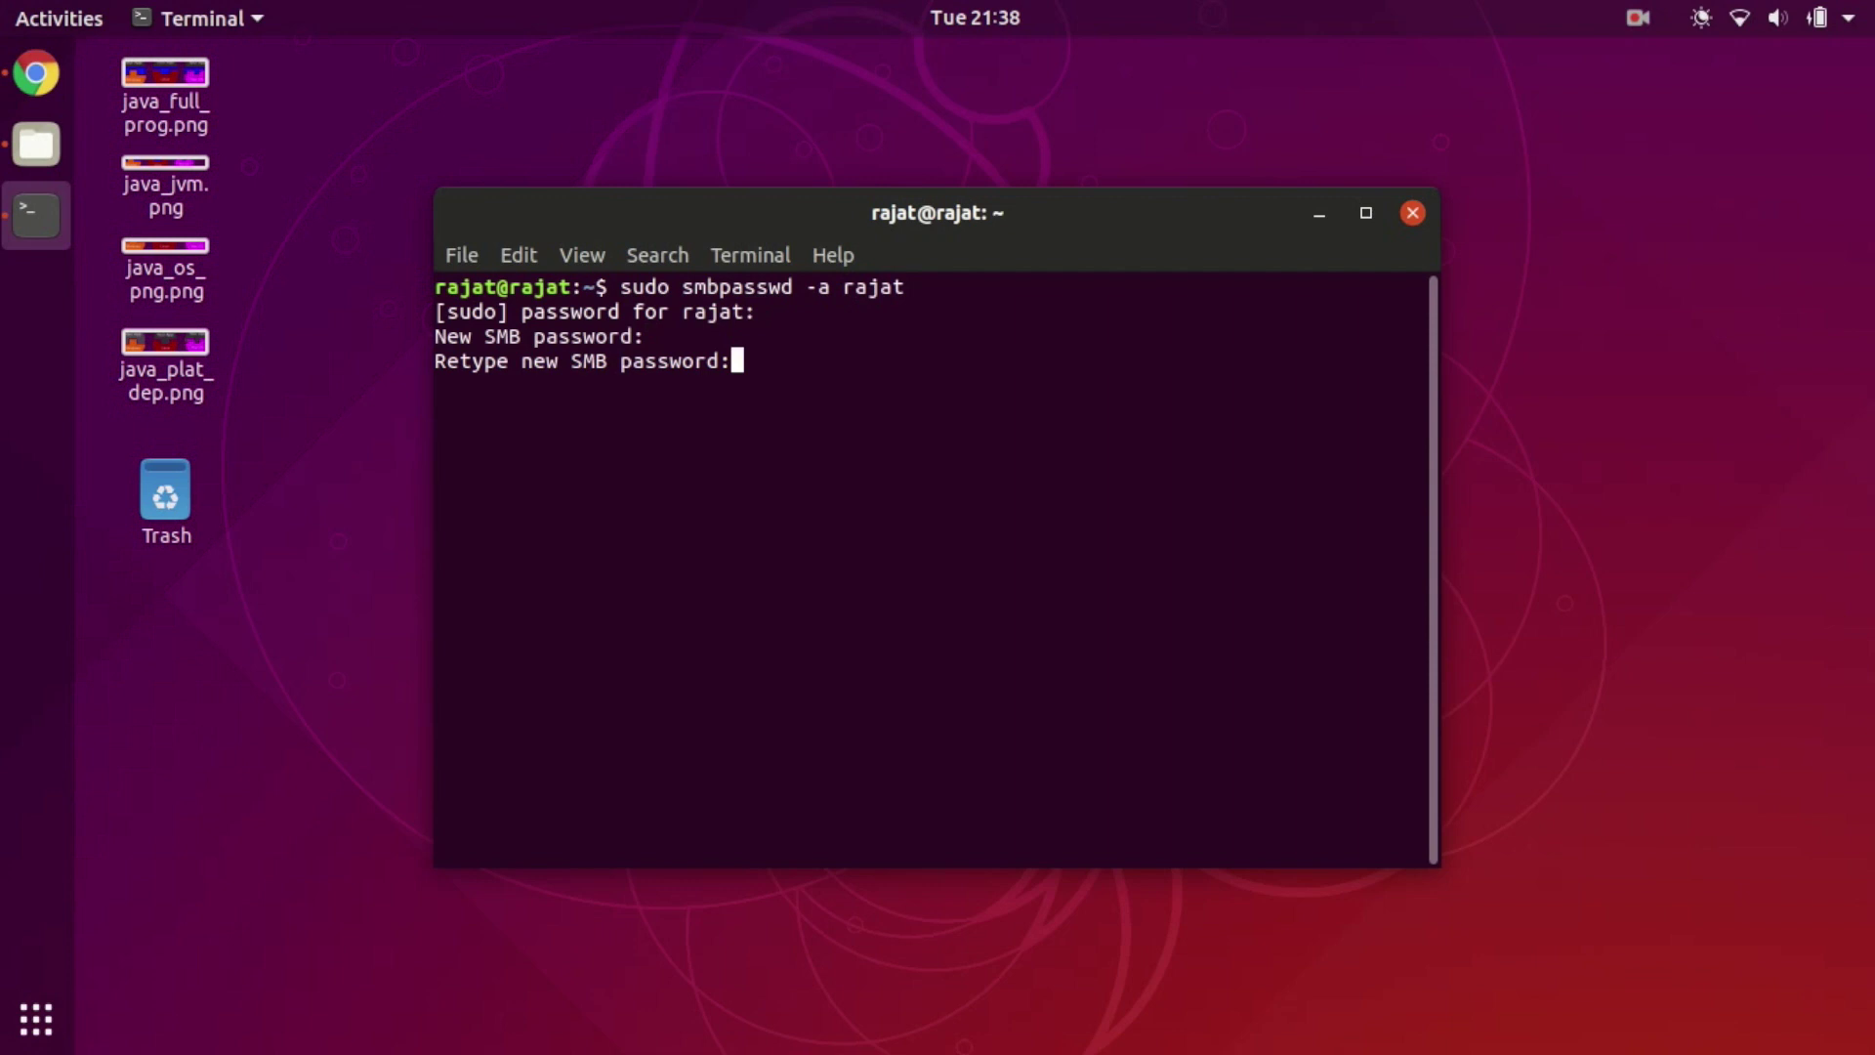
{"action": "key", "text": "Return"}
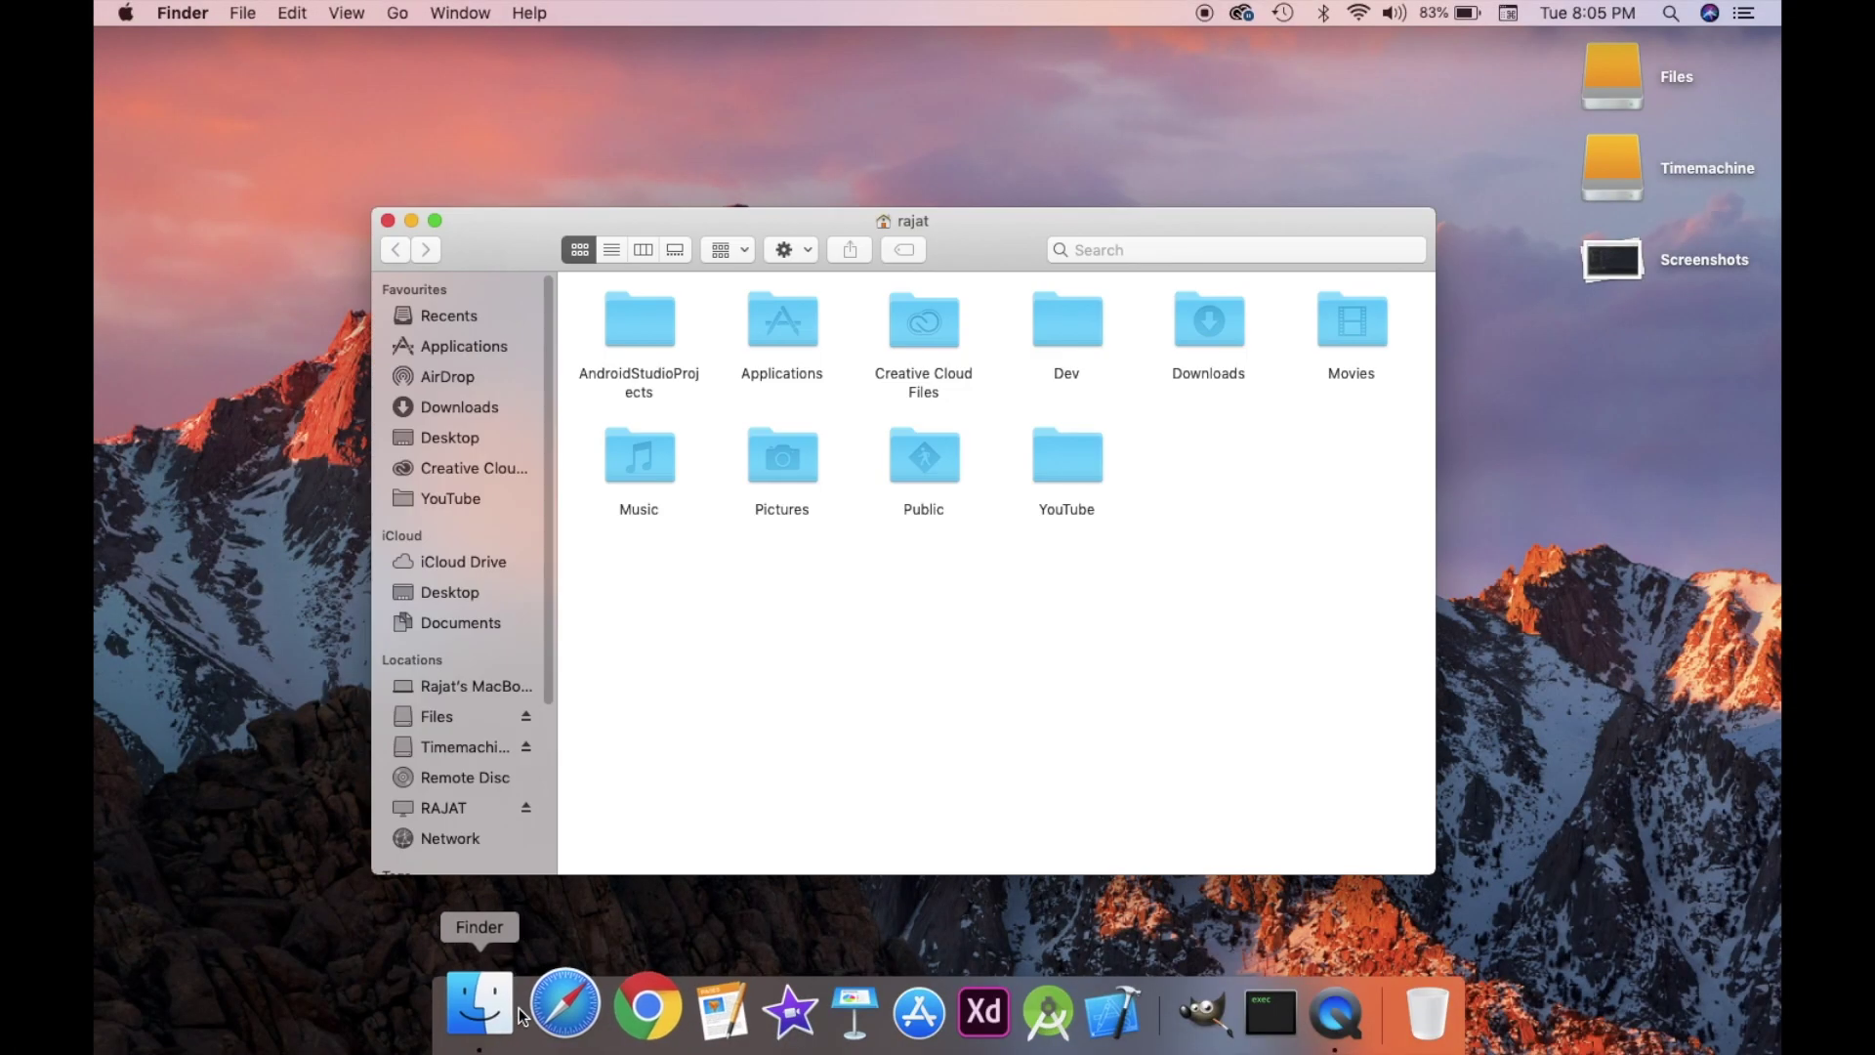
Step: In Finder's Network, open the Ubuntu computer and select its Desktop share
{"action": "left_click_drag", "start_coordinate": [548, 619], "coordinate": [554, 724]}
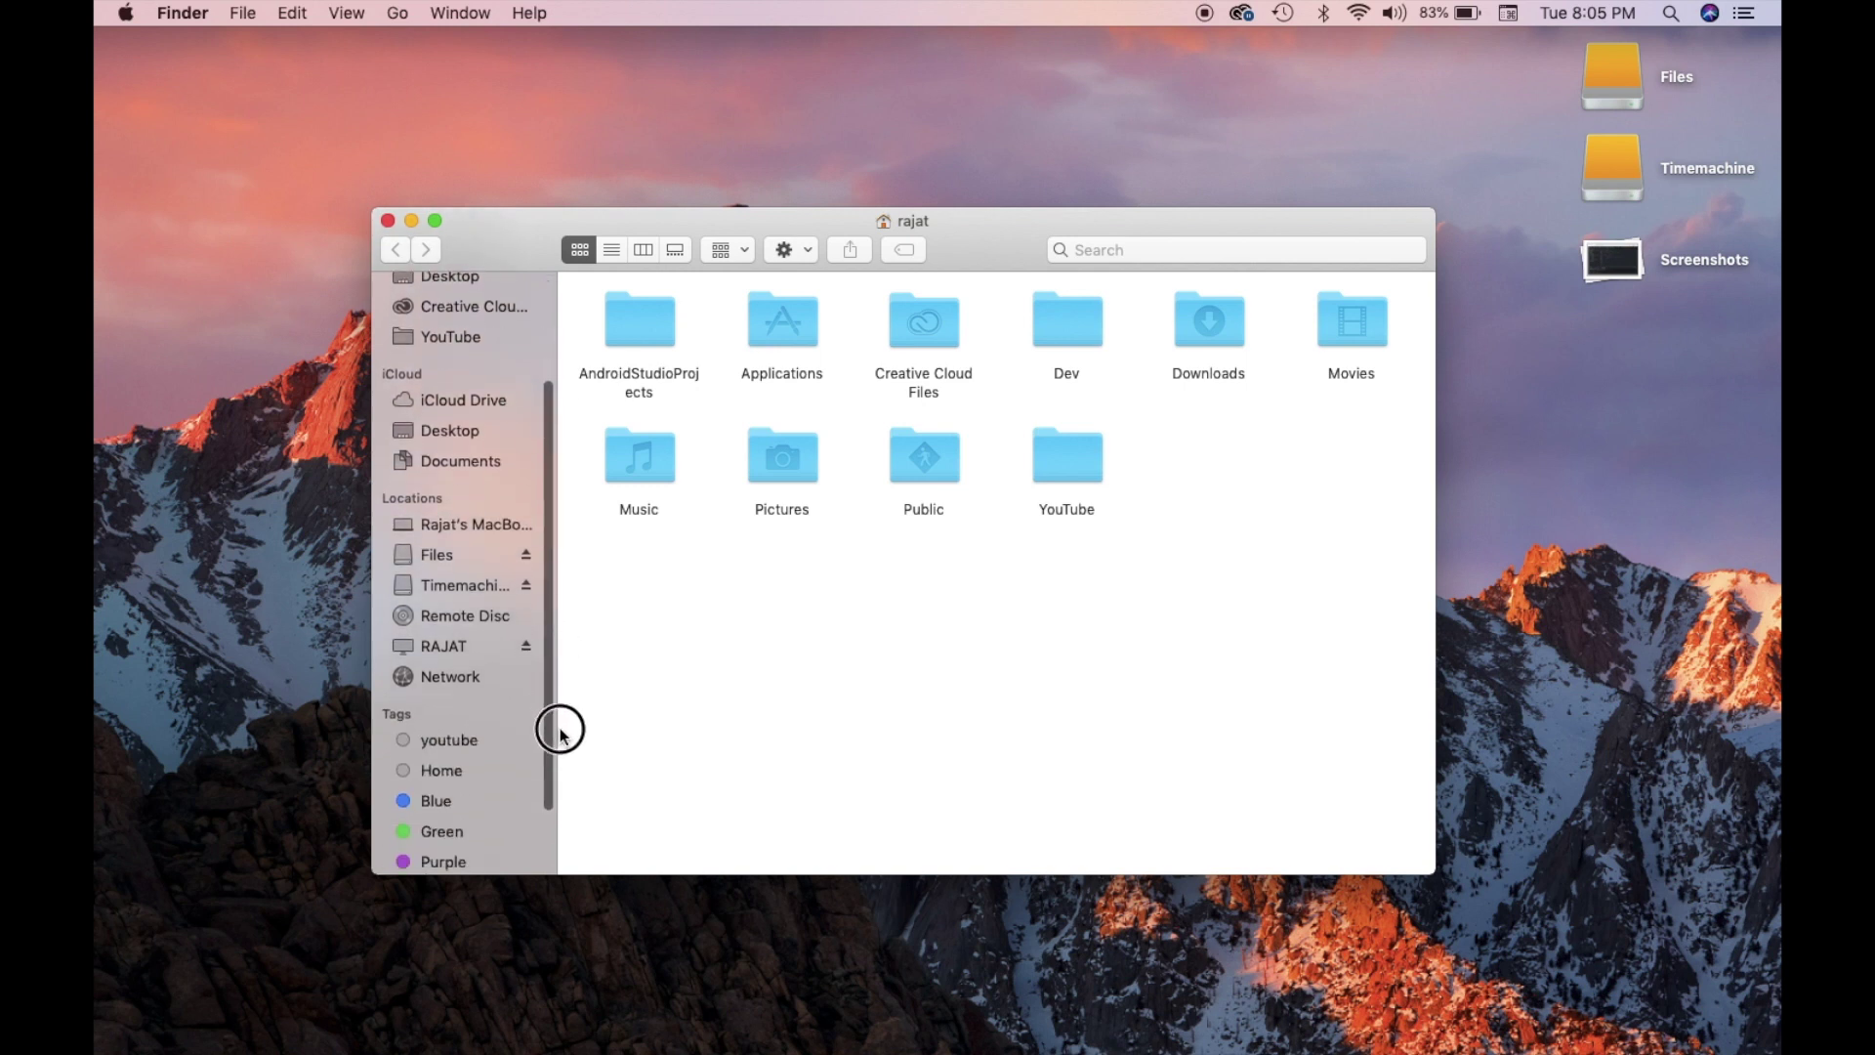
{"action": "left_click", "coordinate": [437, 674]}
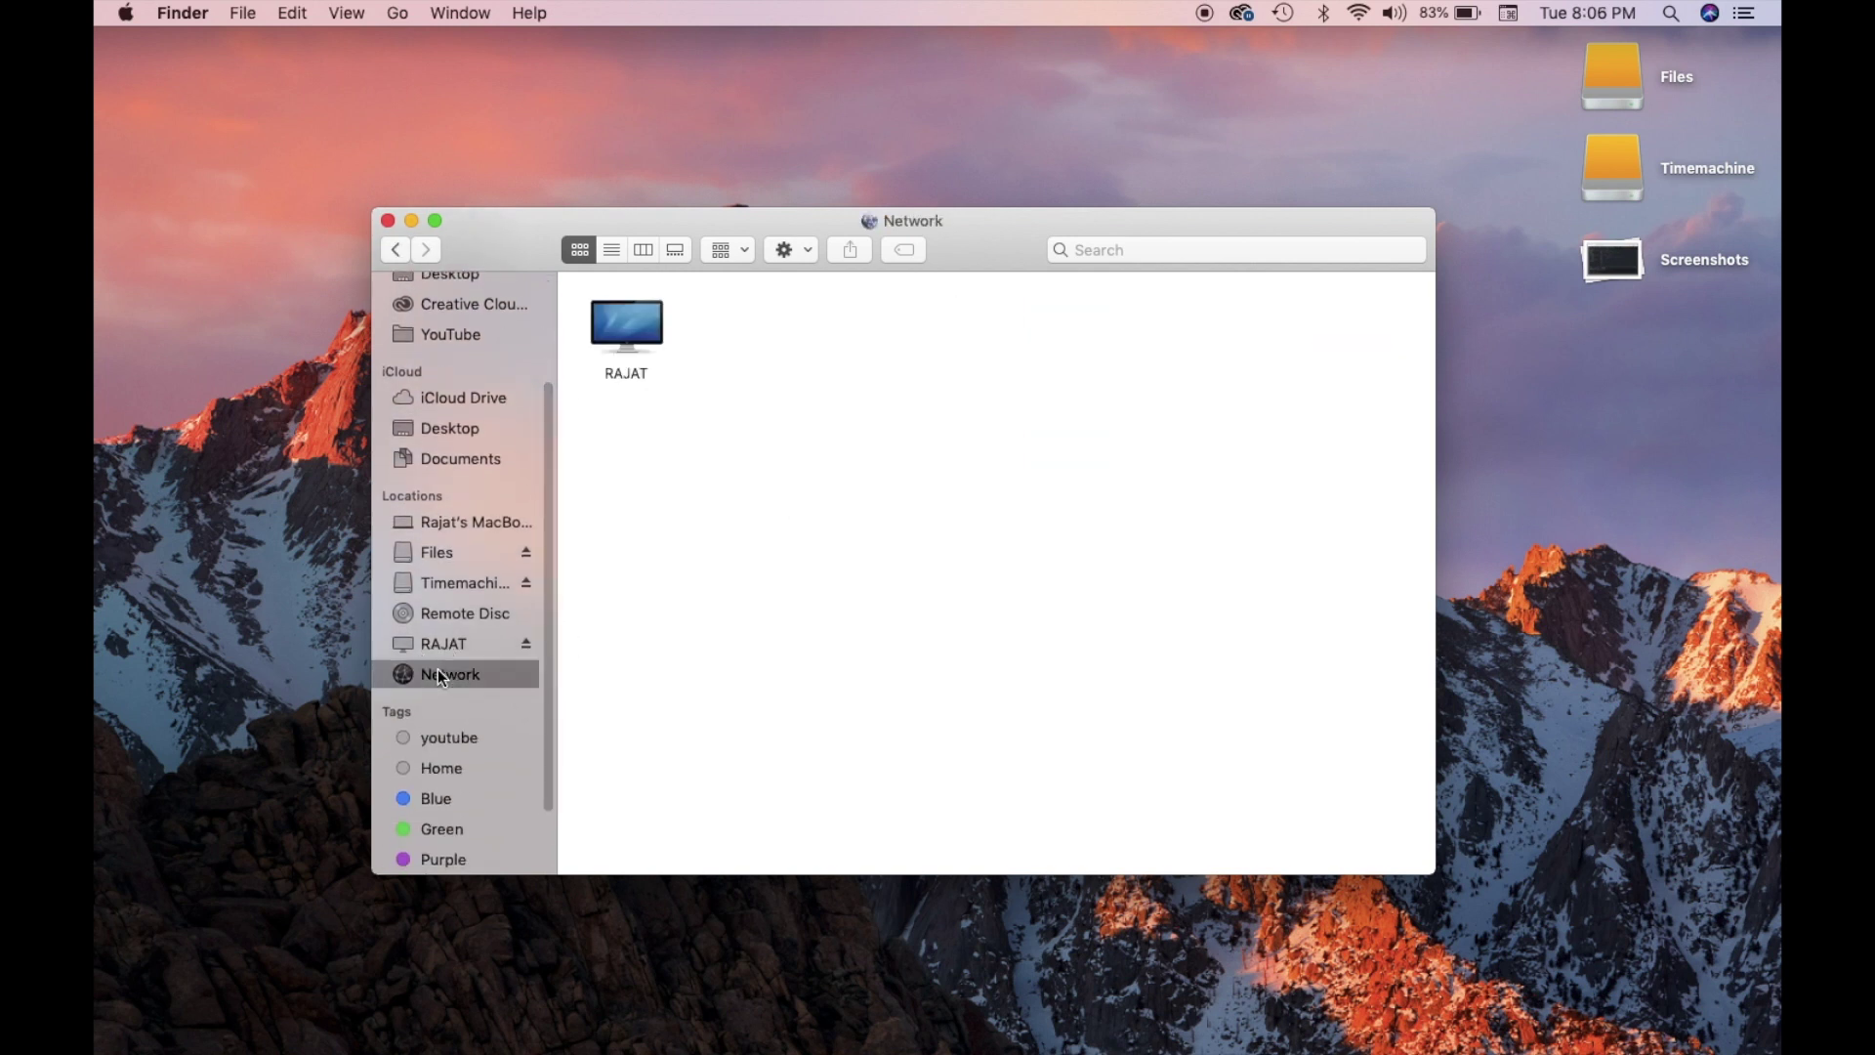
{"action": "left_click", "coordinate": [633, 324]}
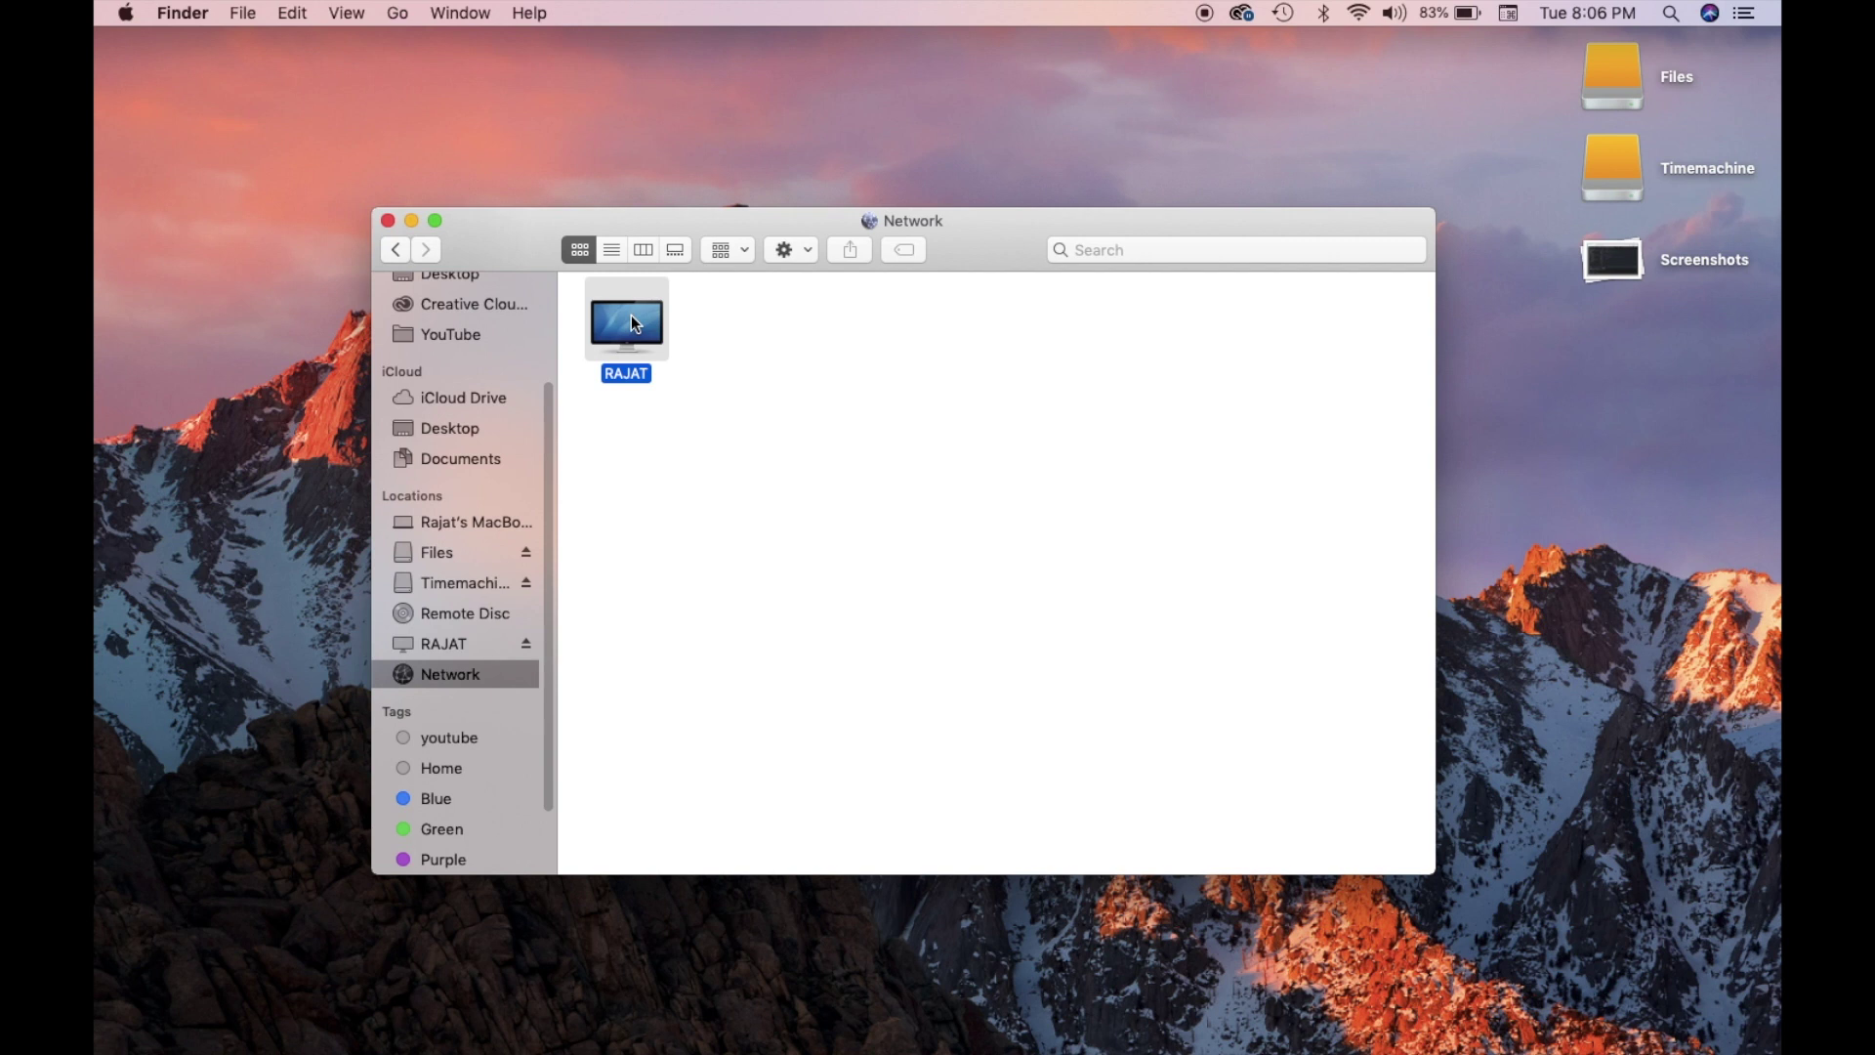
{"action": "double_click", "coordinate": [633, 324]}
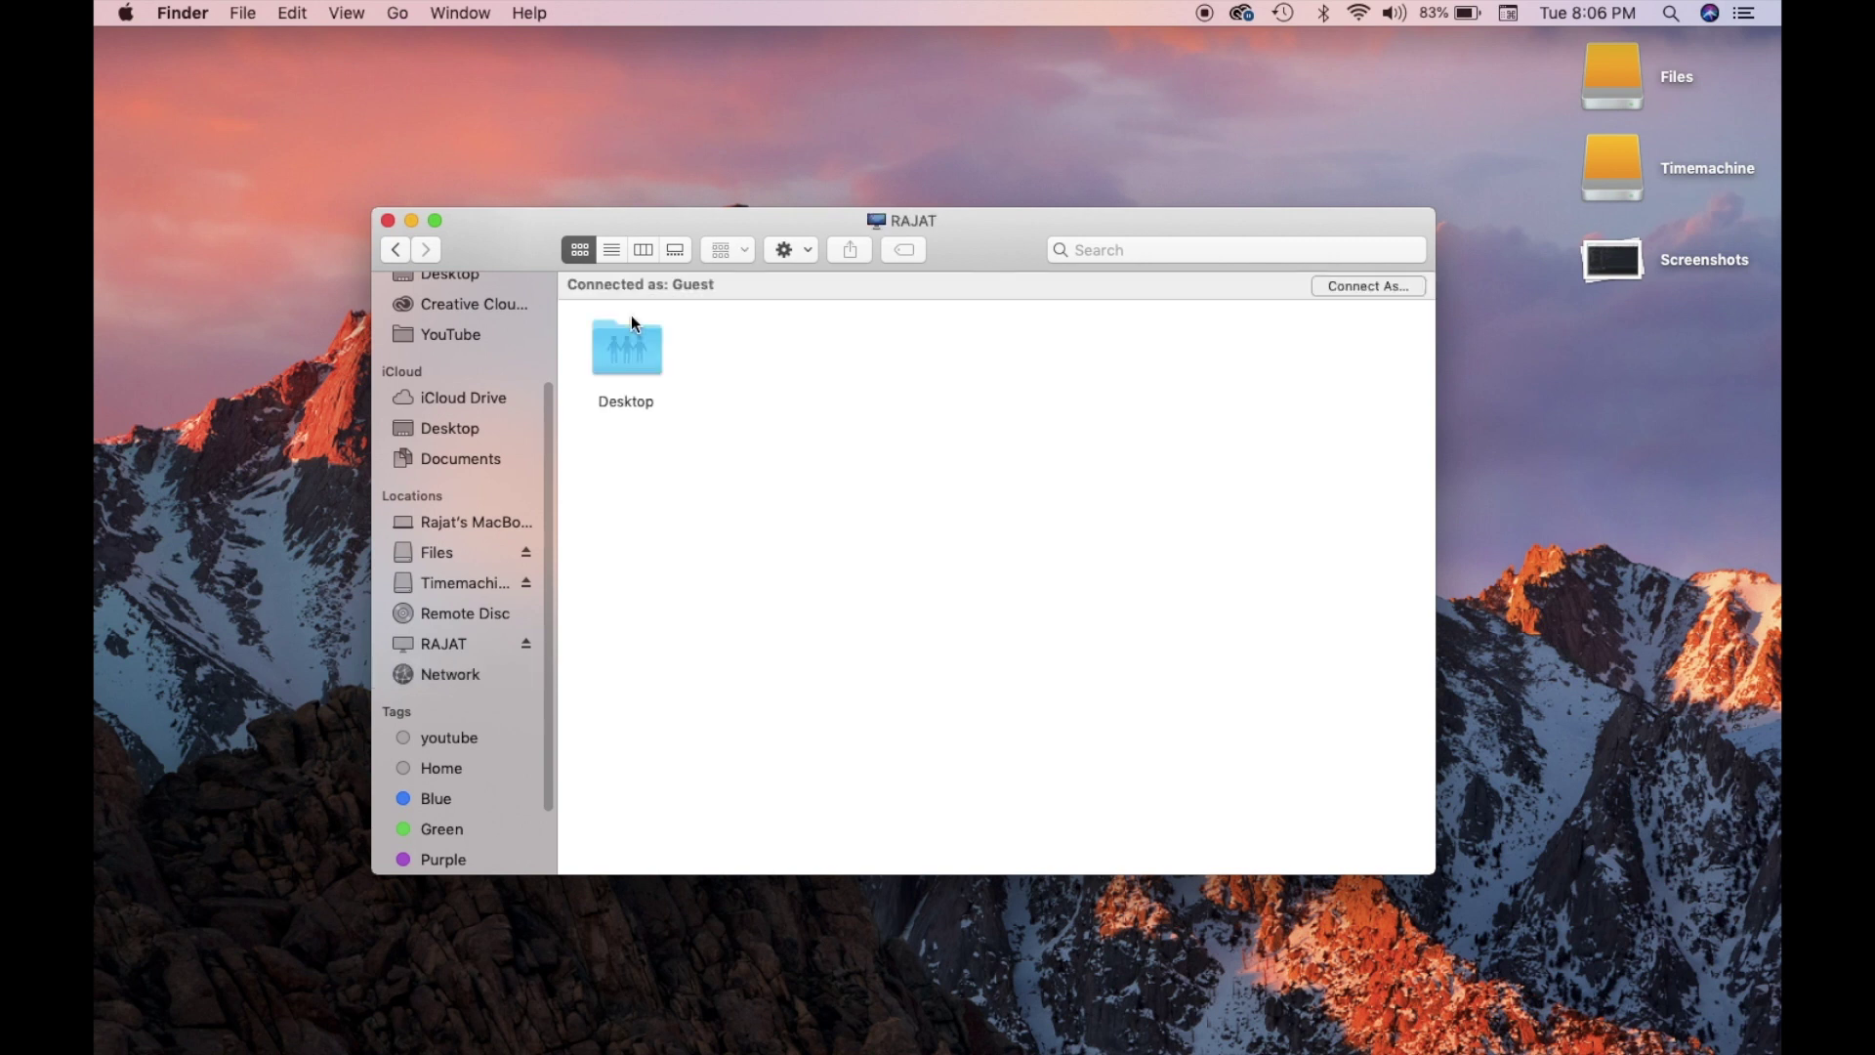
{"action": "left_click", "coordinate": [636, 361]}
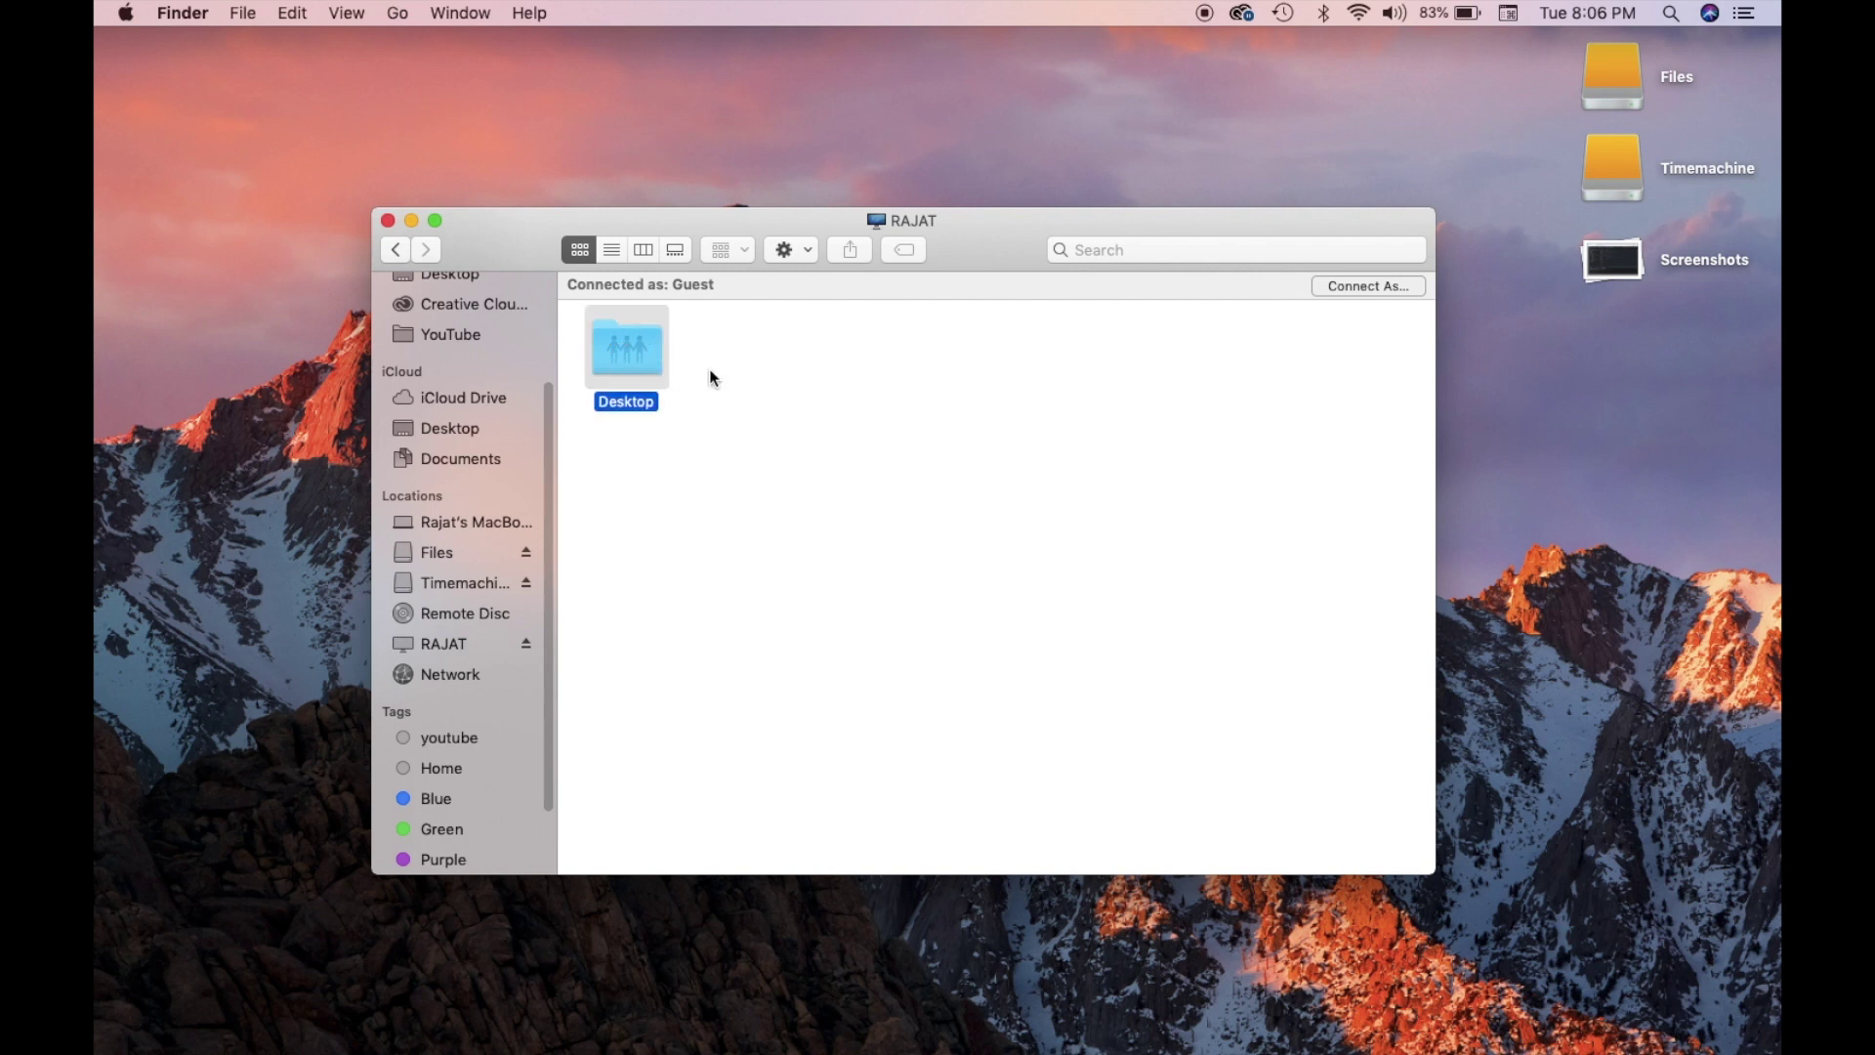
Step: Connect to the Ubuntu server as a Registered User with the user name and password
{"action": "left_click", "coordinate": [1381, 289]}
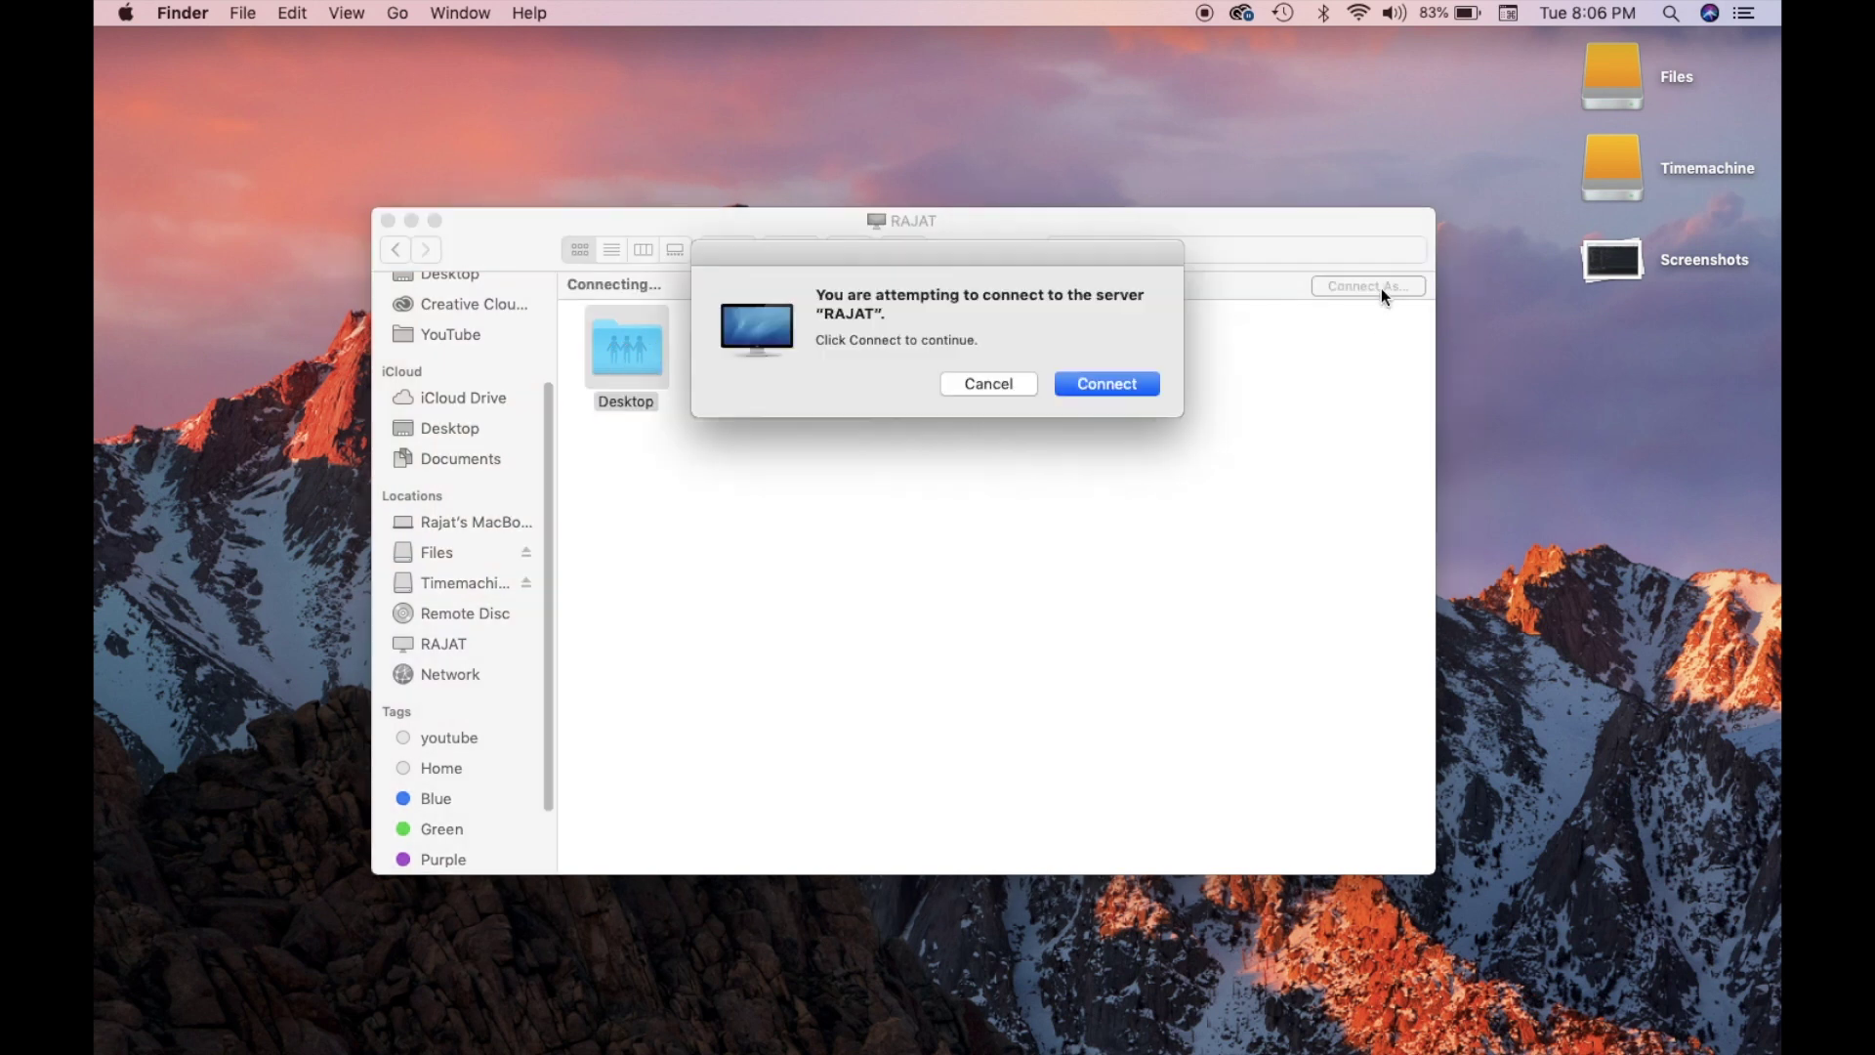
{"action": "left_click", "coordinate": [1114, 381]}
{"action": "left_click", "coordinate": [957, 381]}
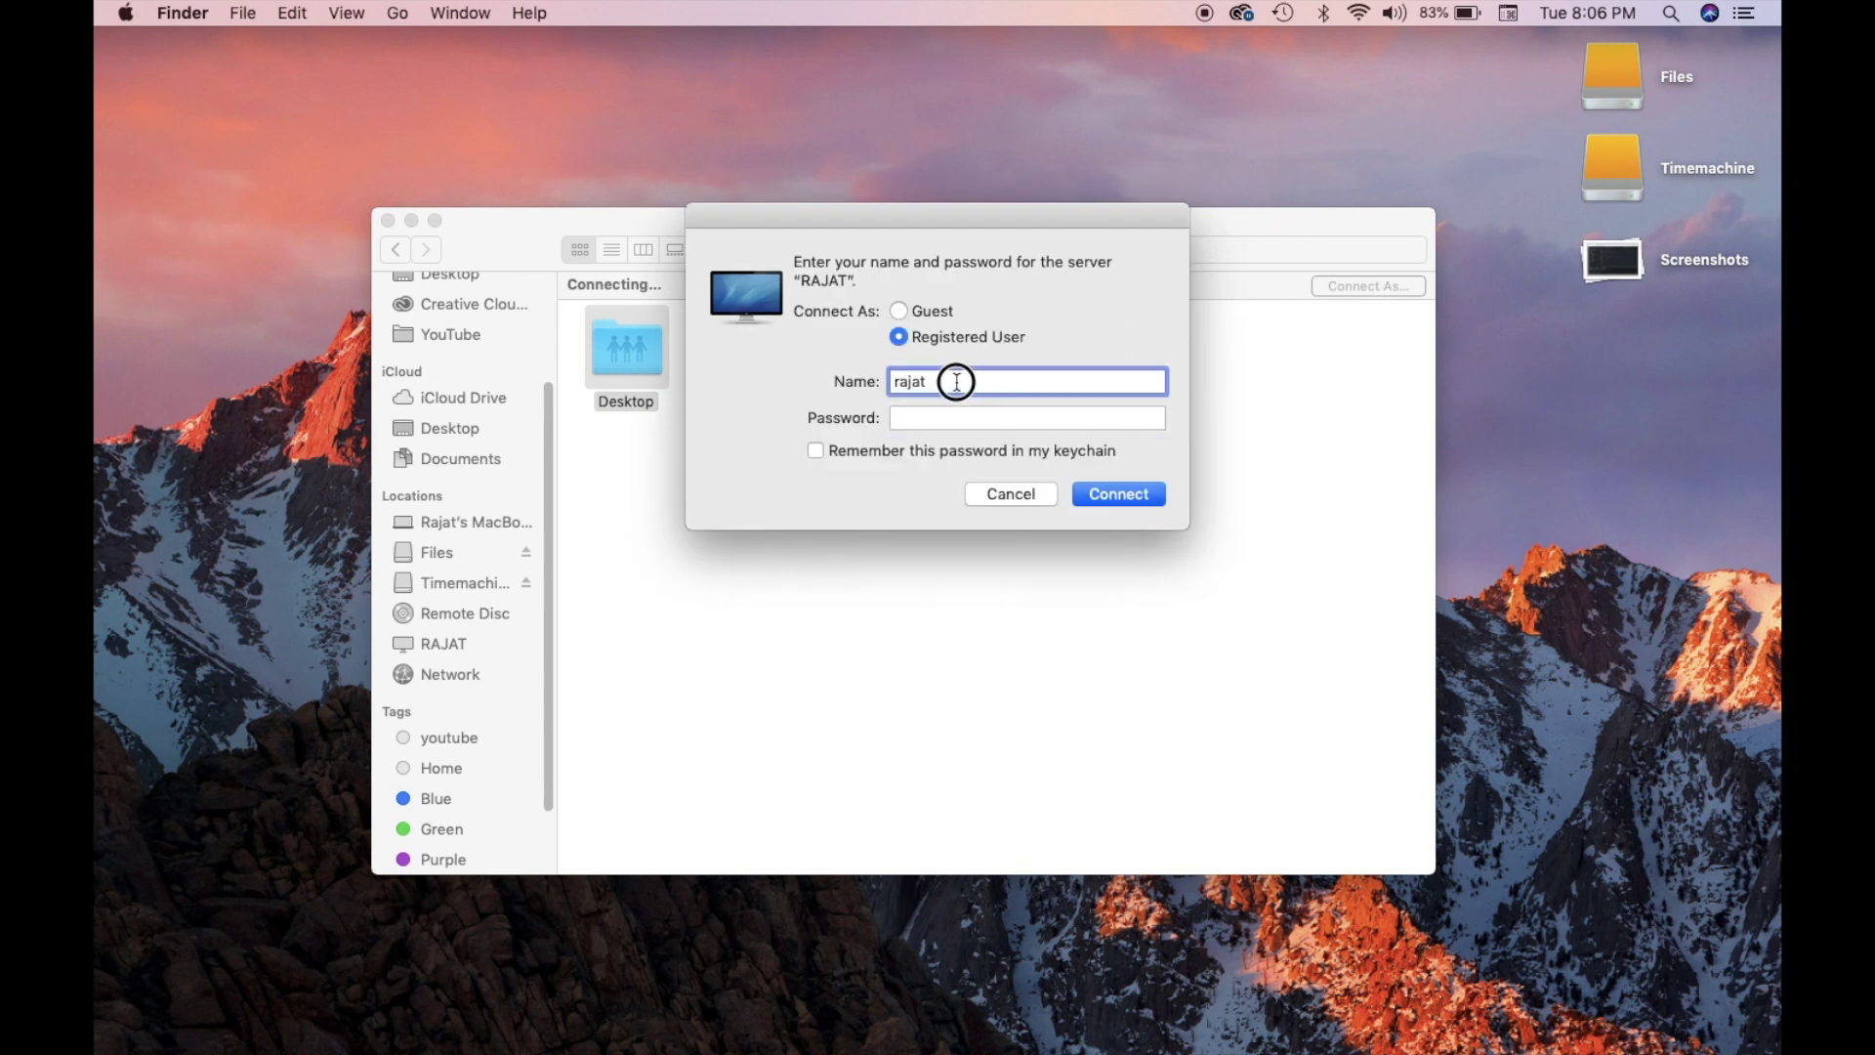
{"action": "left_click", "coordinate": [921, 418]}
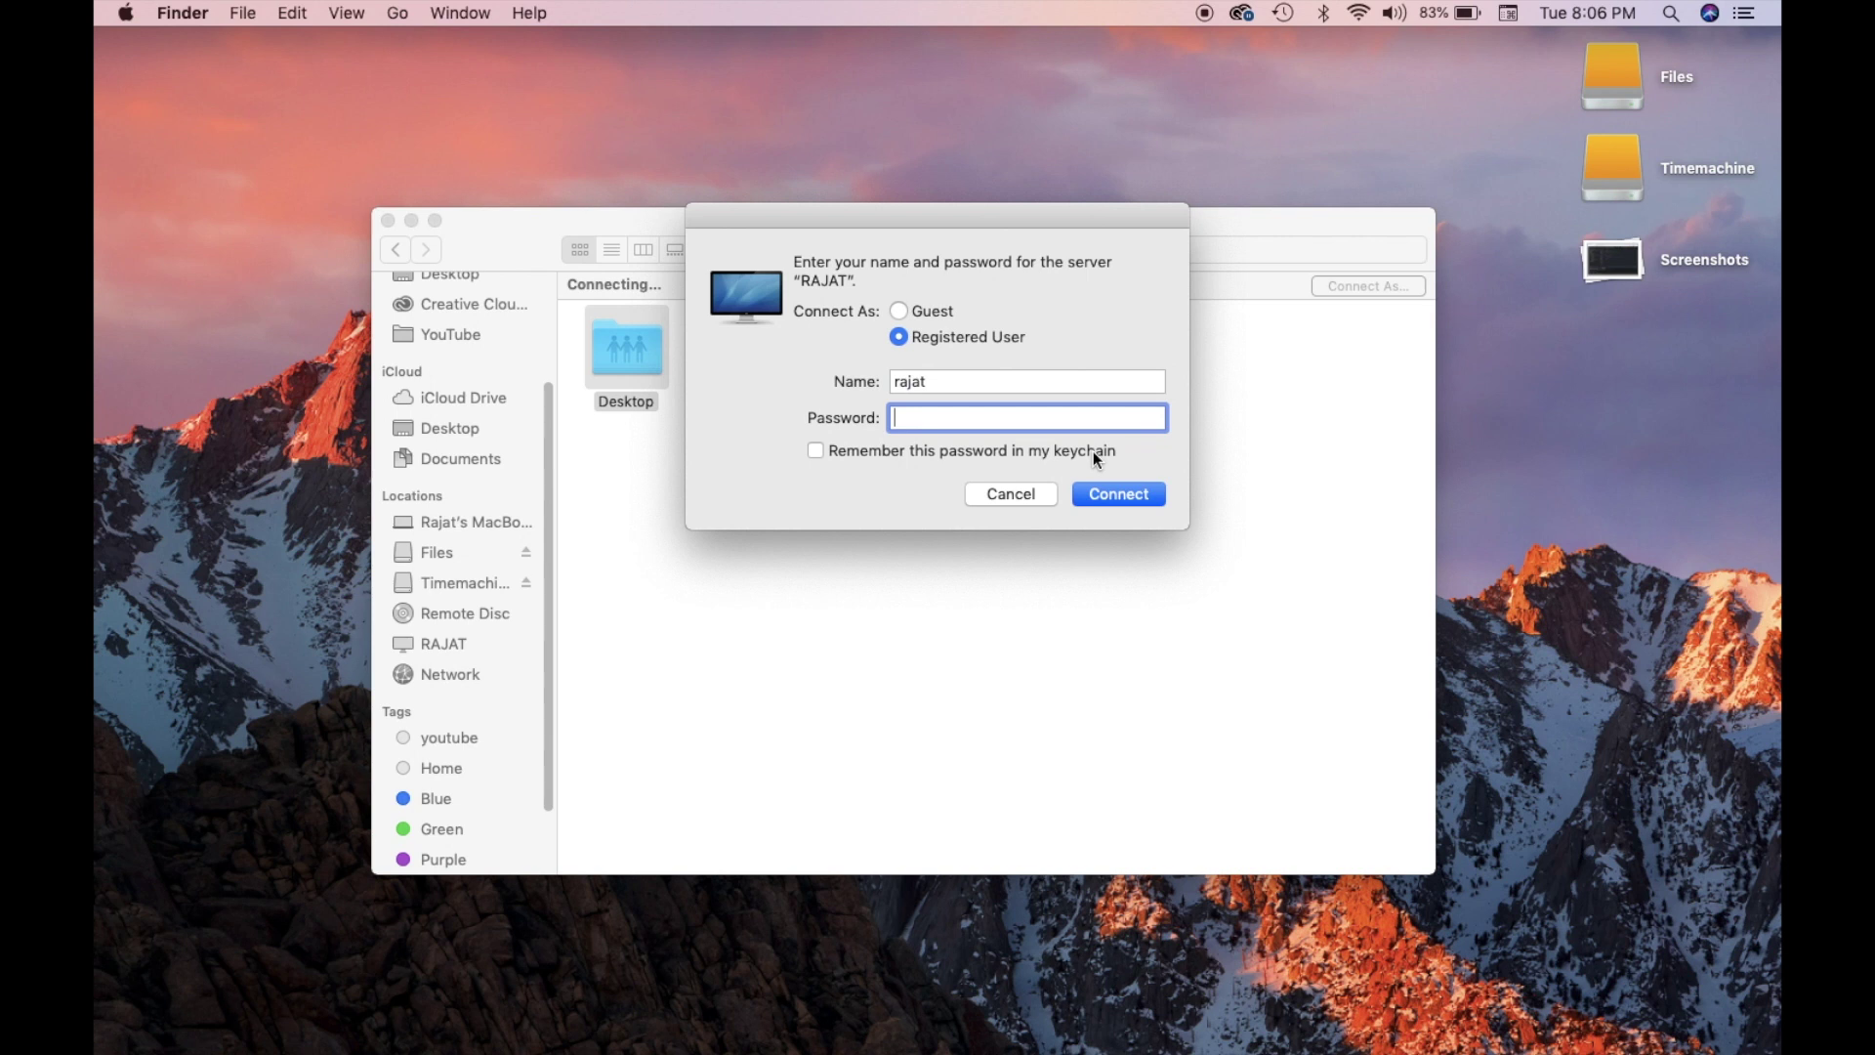
{"action": "left_click", "coordinate": [1102, 500]}
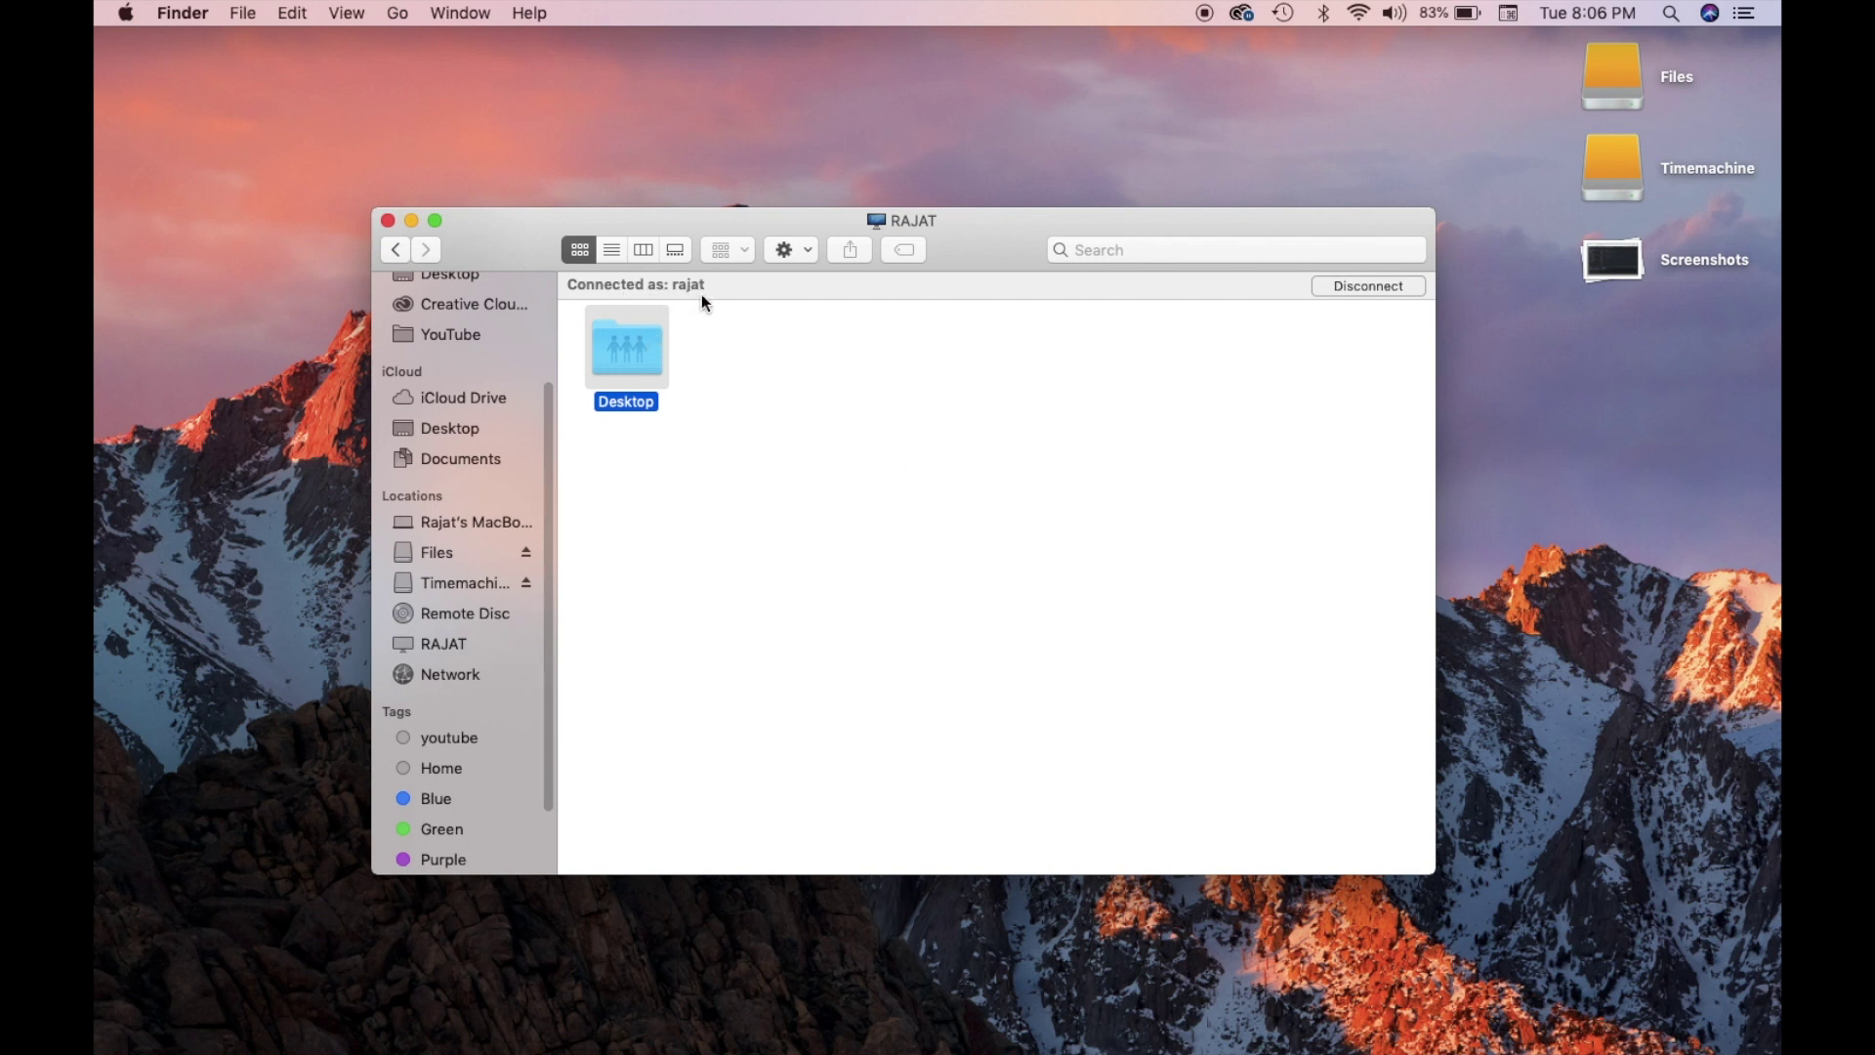
Step: Open the shared Desktop folder and preview java_os_png.png
{"action": "double_click", "coordinate": [654, 358]}
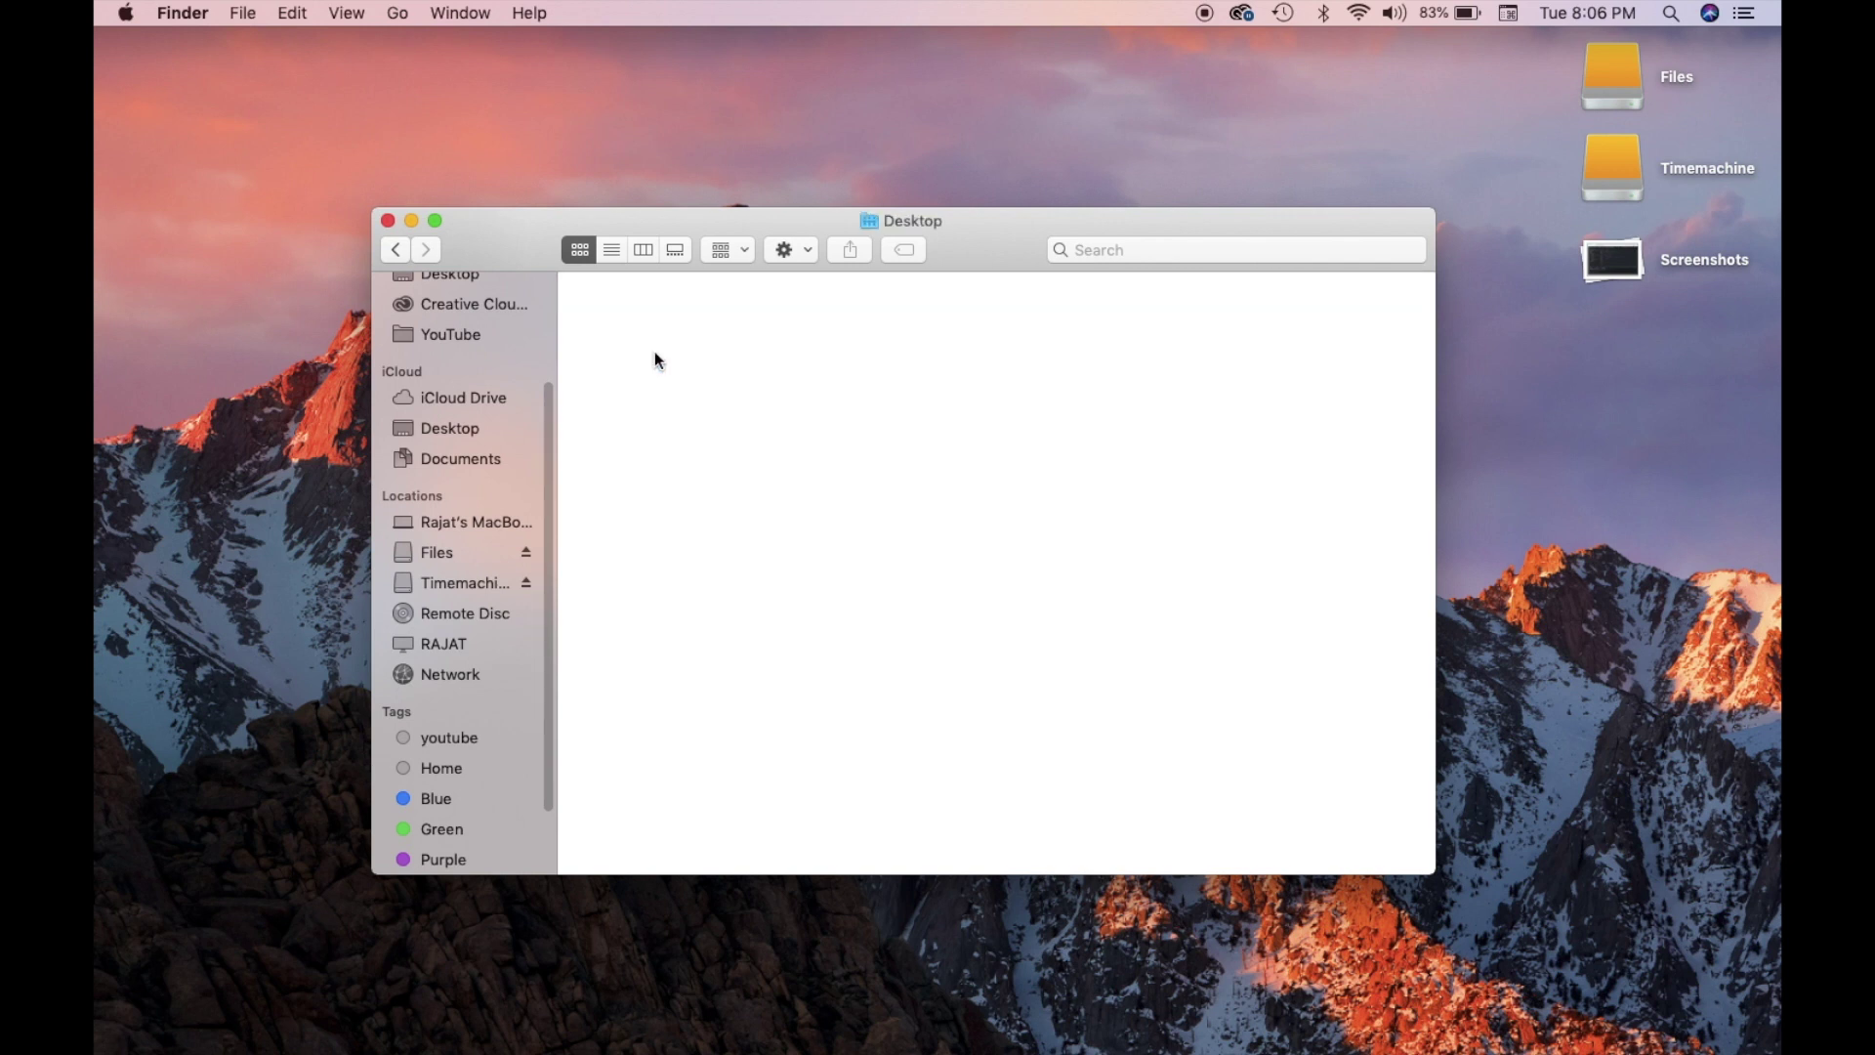
{"action": "left_click_drag", "start_coordinate": [753, 216], "coordinate": [735, 223]}
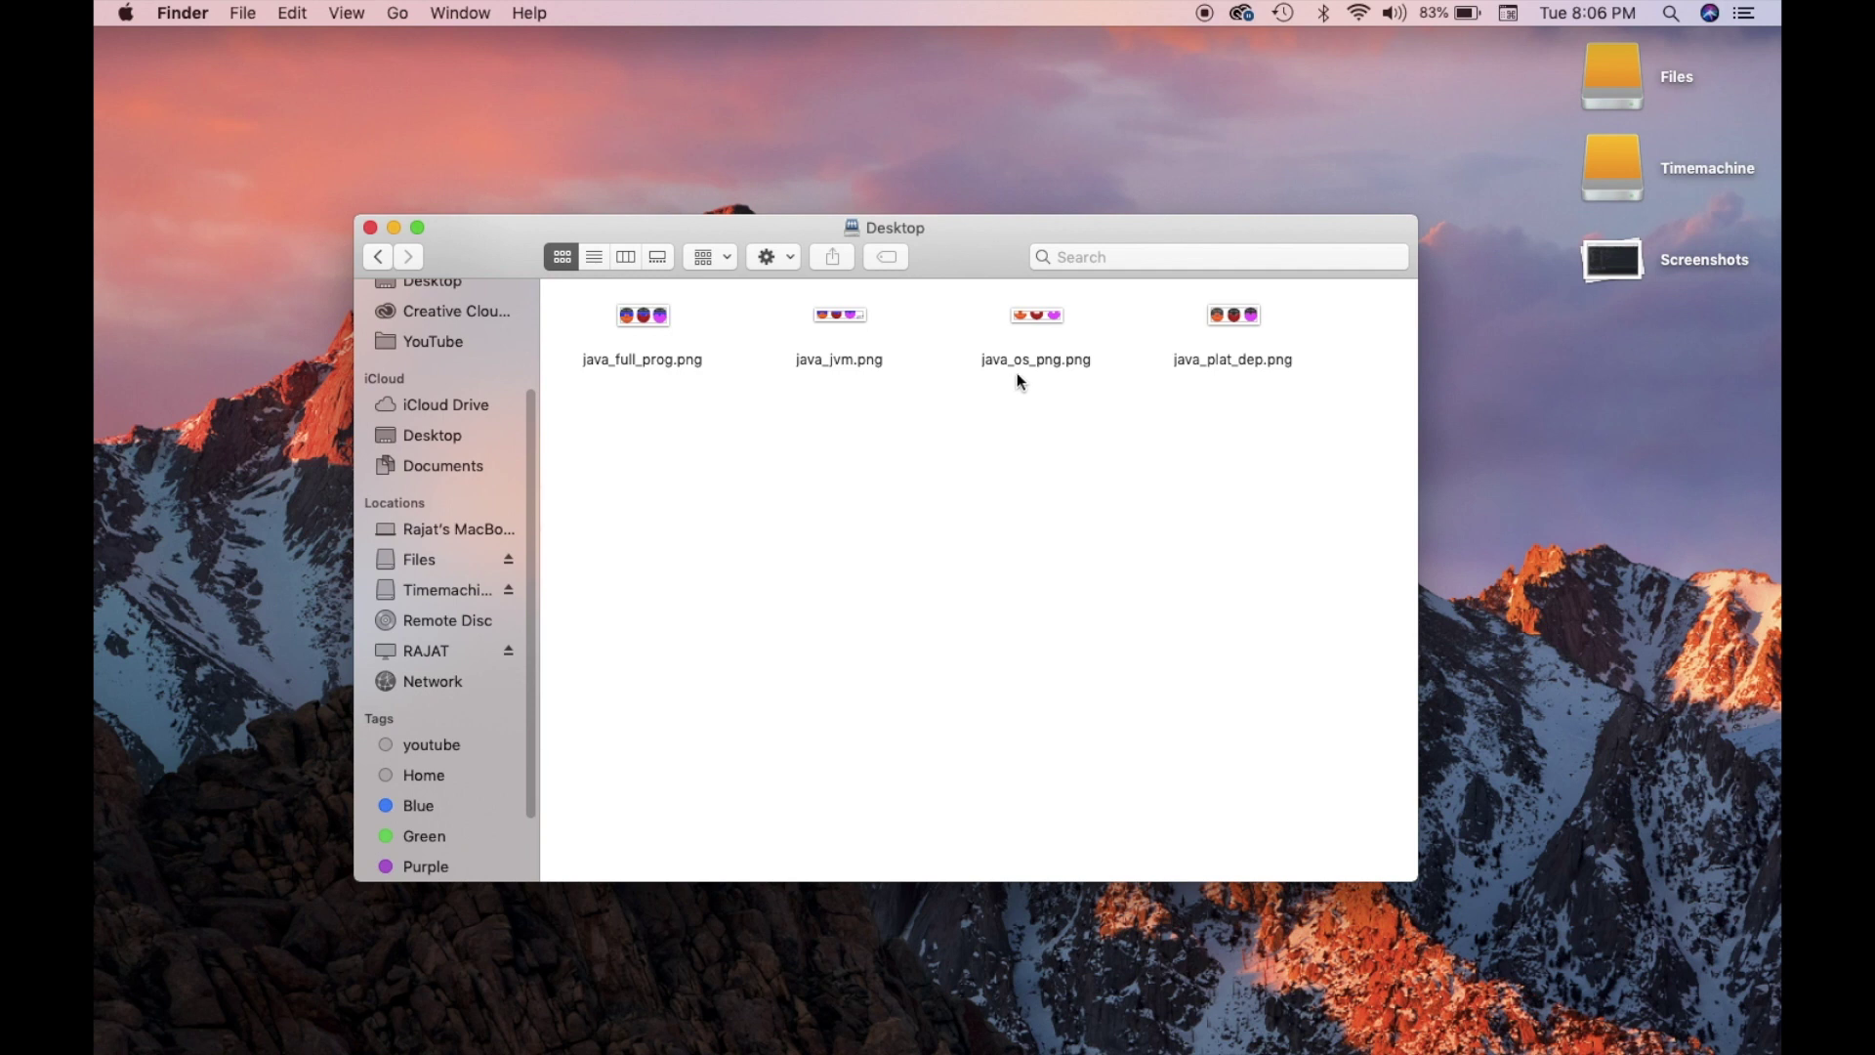
{"action": "left_click", "coordinate": [1029, 326]}
{"action": "double_click", "coordinate": [1029, 327]}
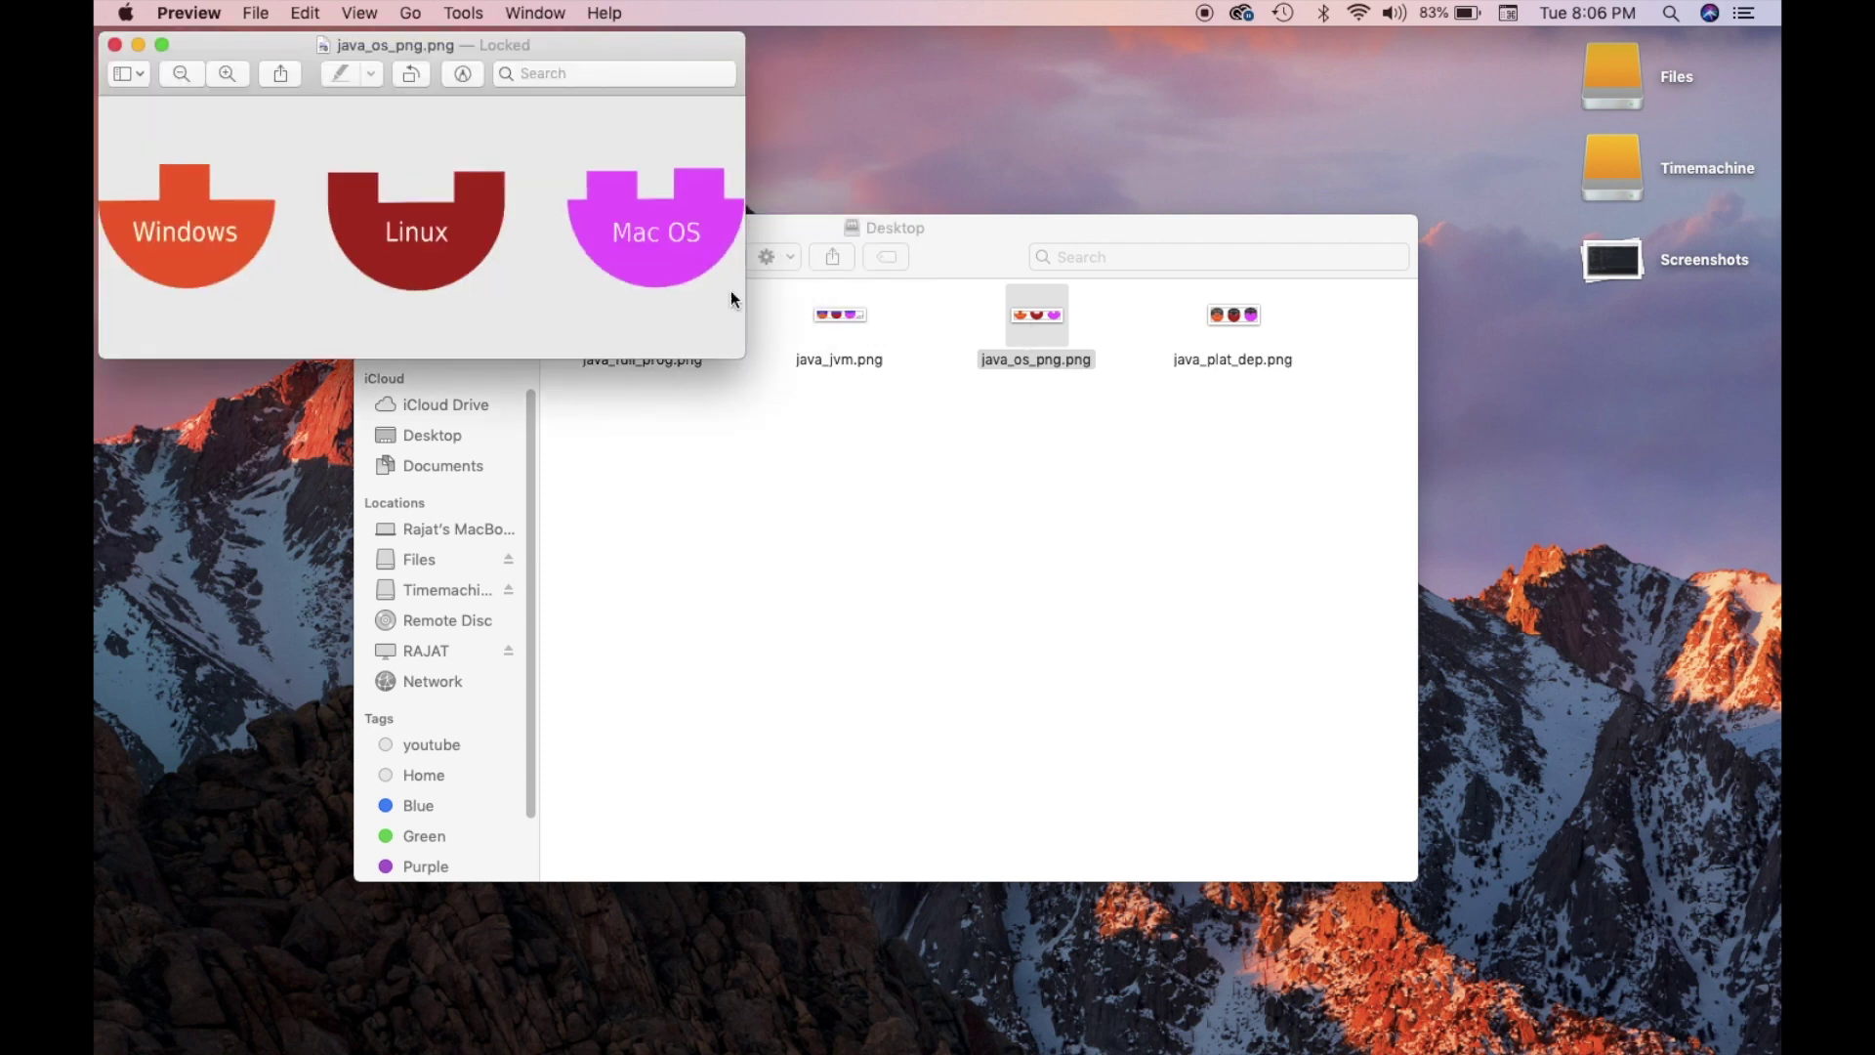
Step: Copy all four PNG images from the share onto the Mac desktop
{"action": "left_click", "coordinate": [115, 44]}
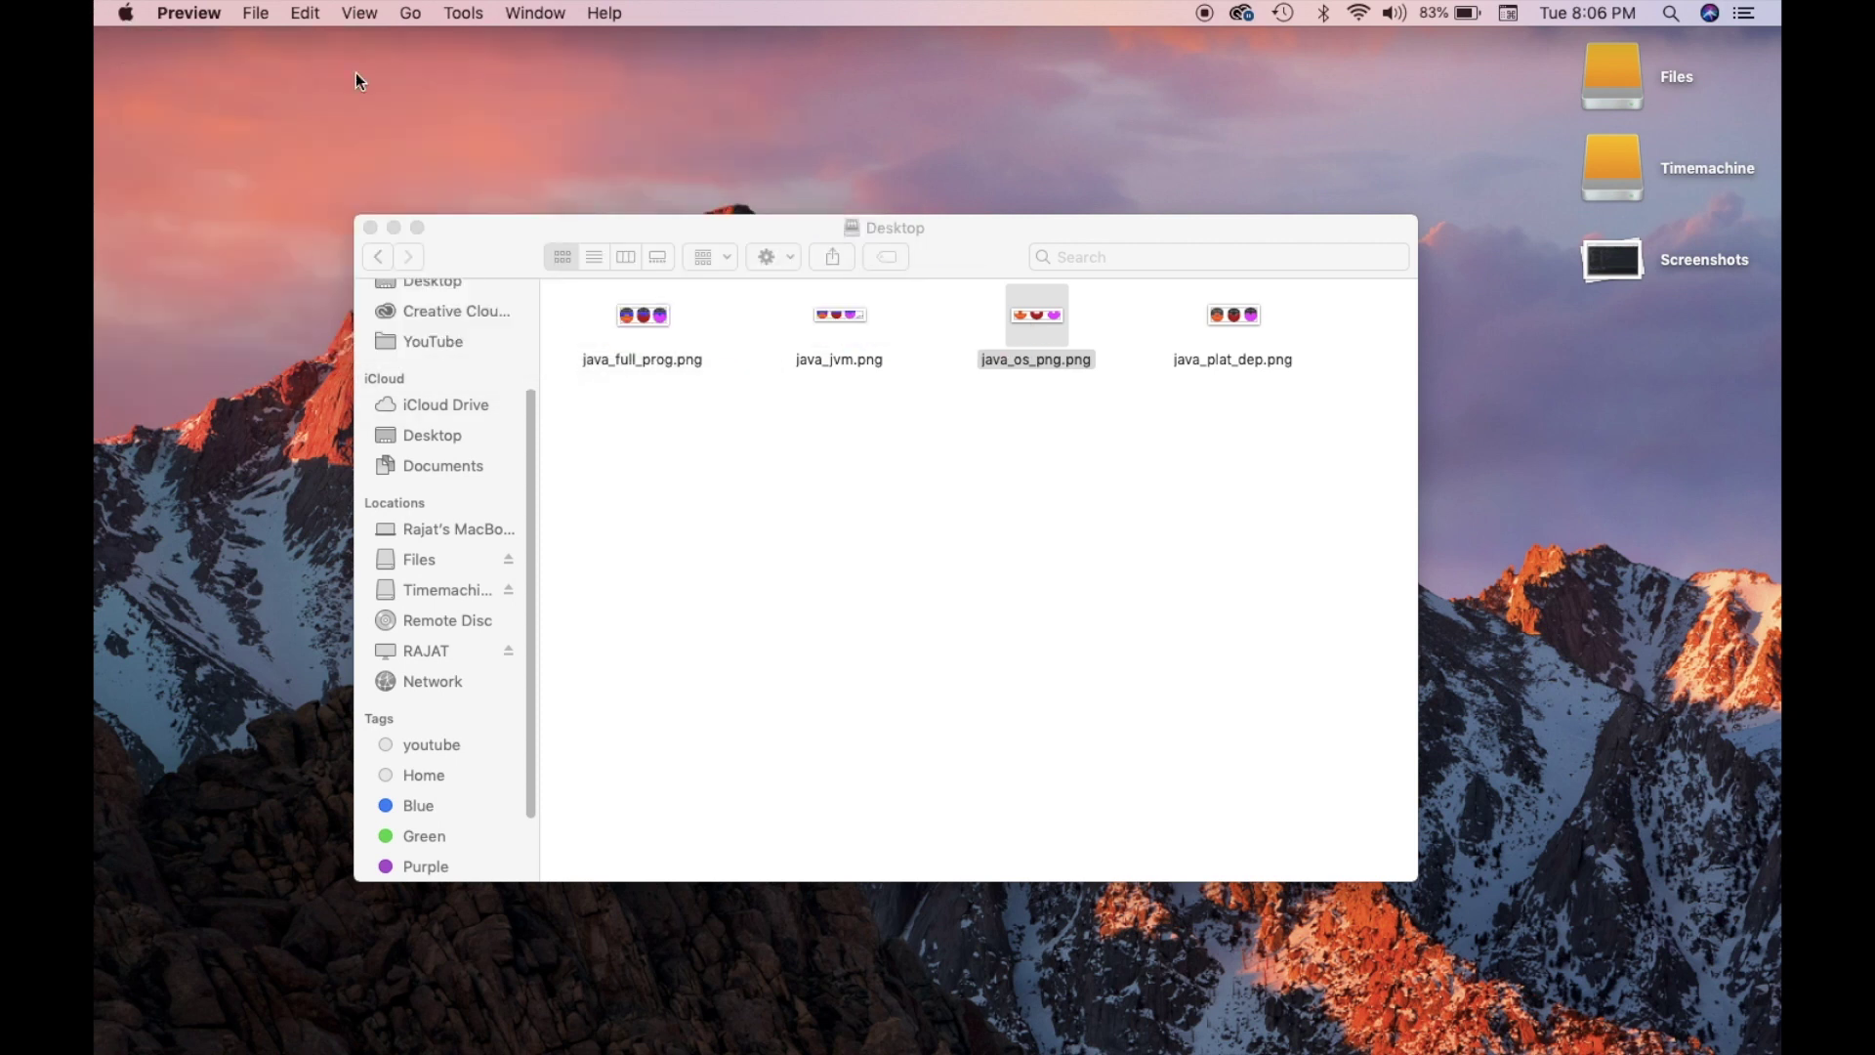
{"action": "left_click_drag", "start_coordinate": [586, 322], "coordinate": [1650, 543]}
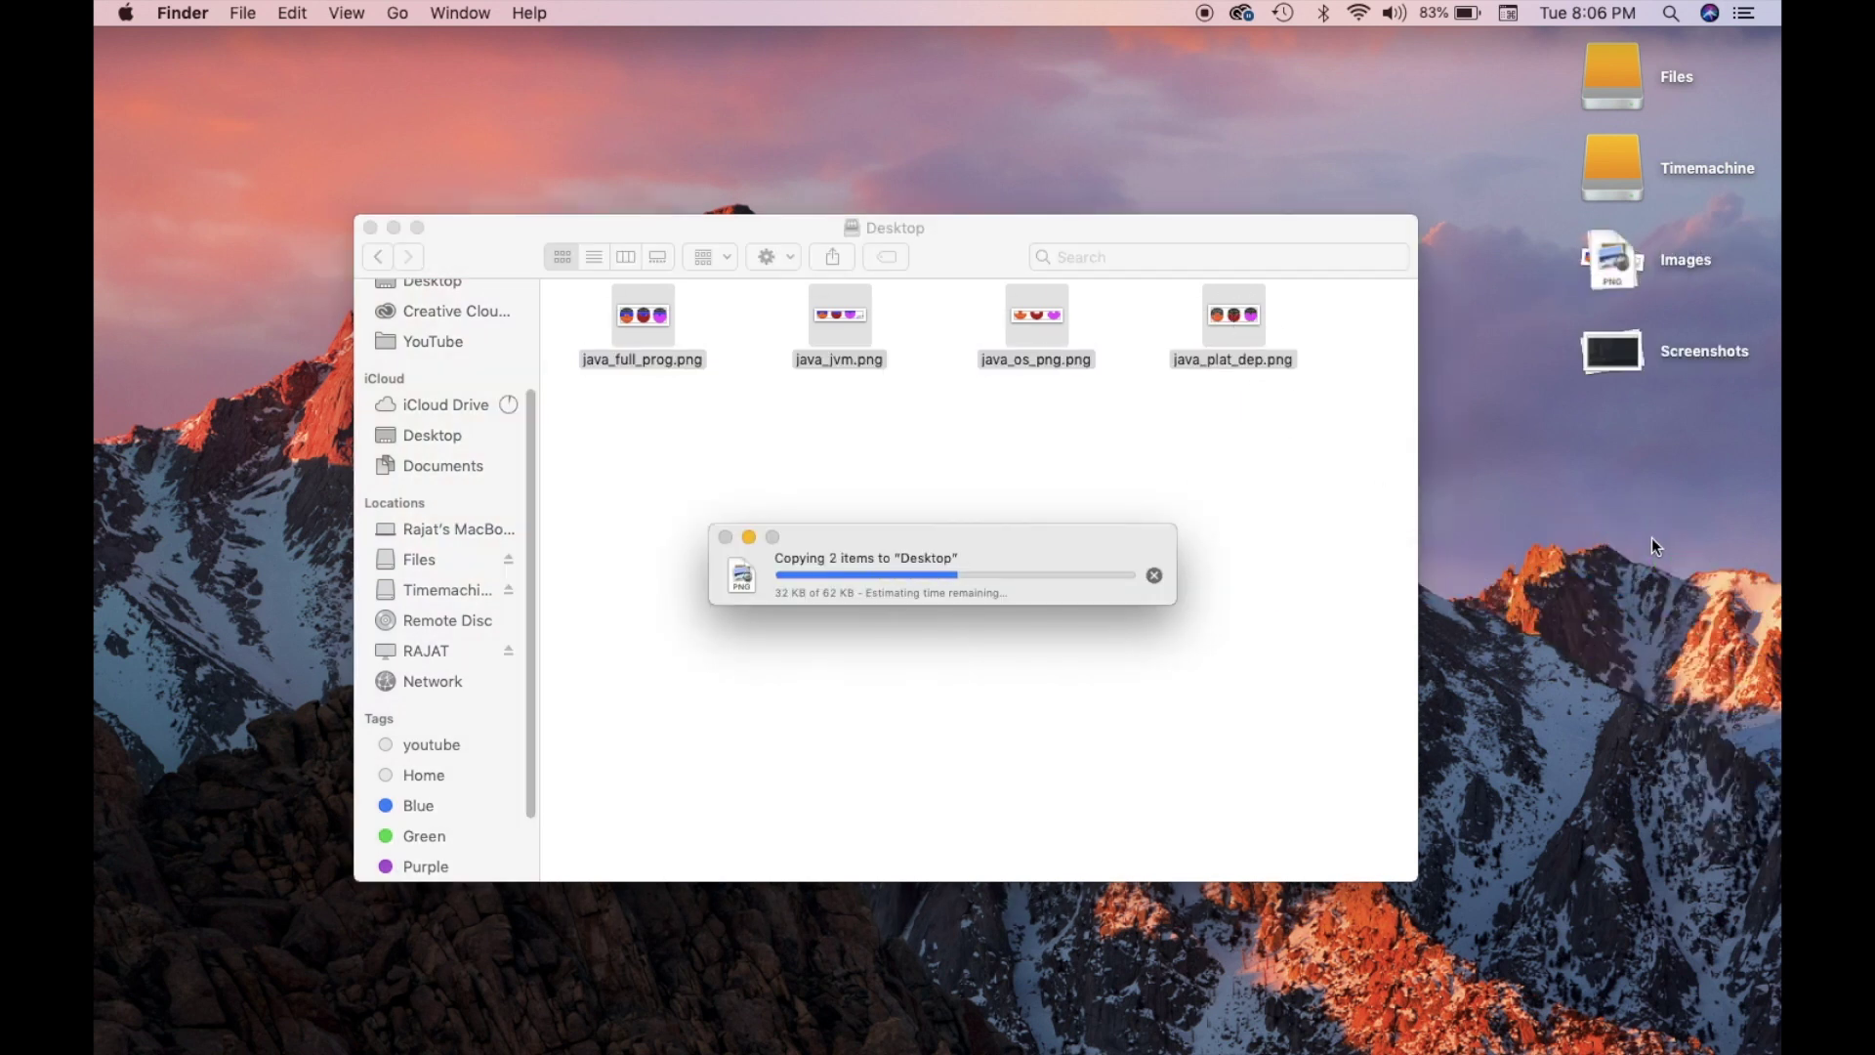
{"action": "left_click", "coordinate": [410, 258]}
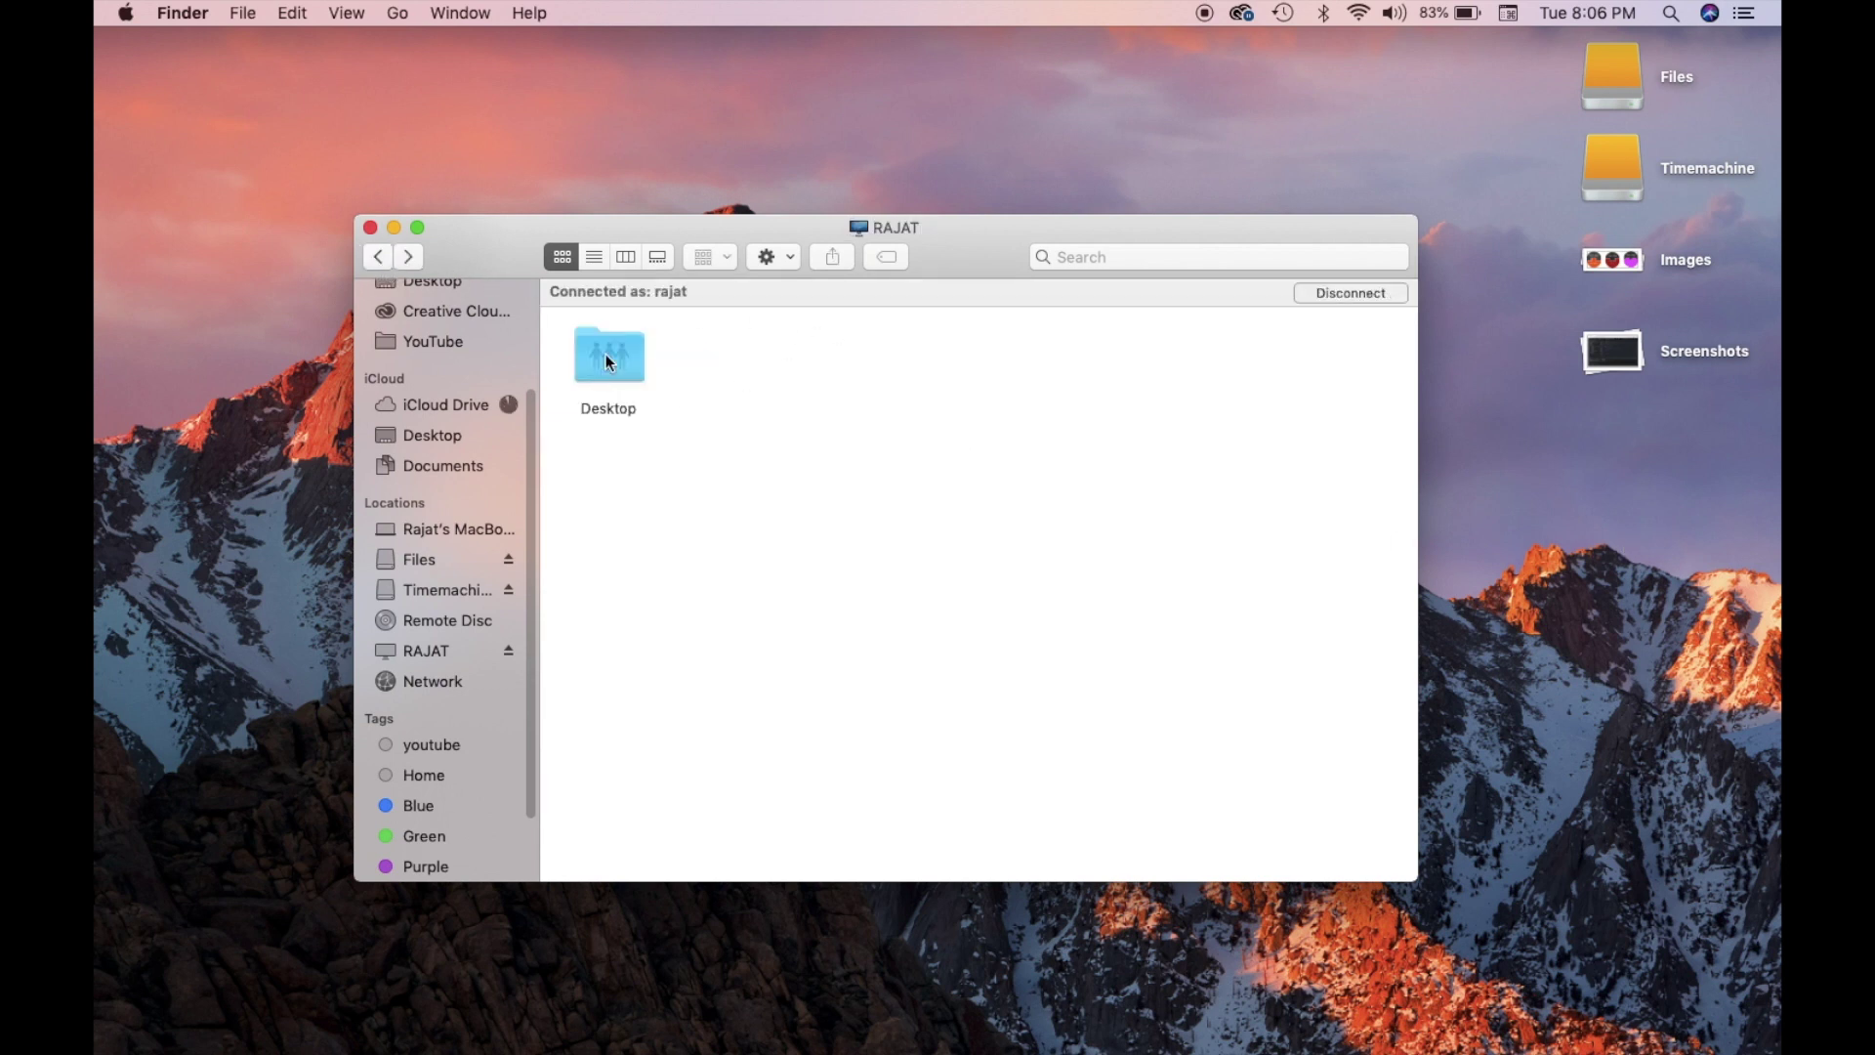
Step: Disconnect from the Ubuntu server and close its Finder window
{"action": "right_click", "coordinate": [605, 361]}
{"action": "left_click", "coordinate": [1067, 355]}
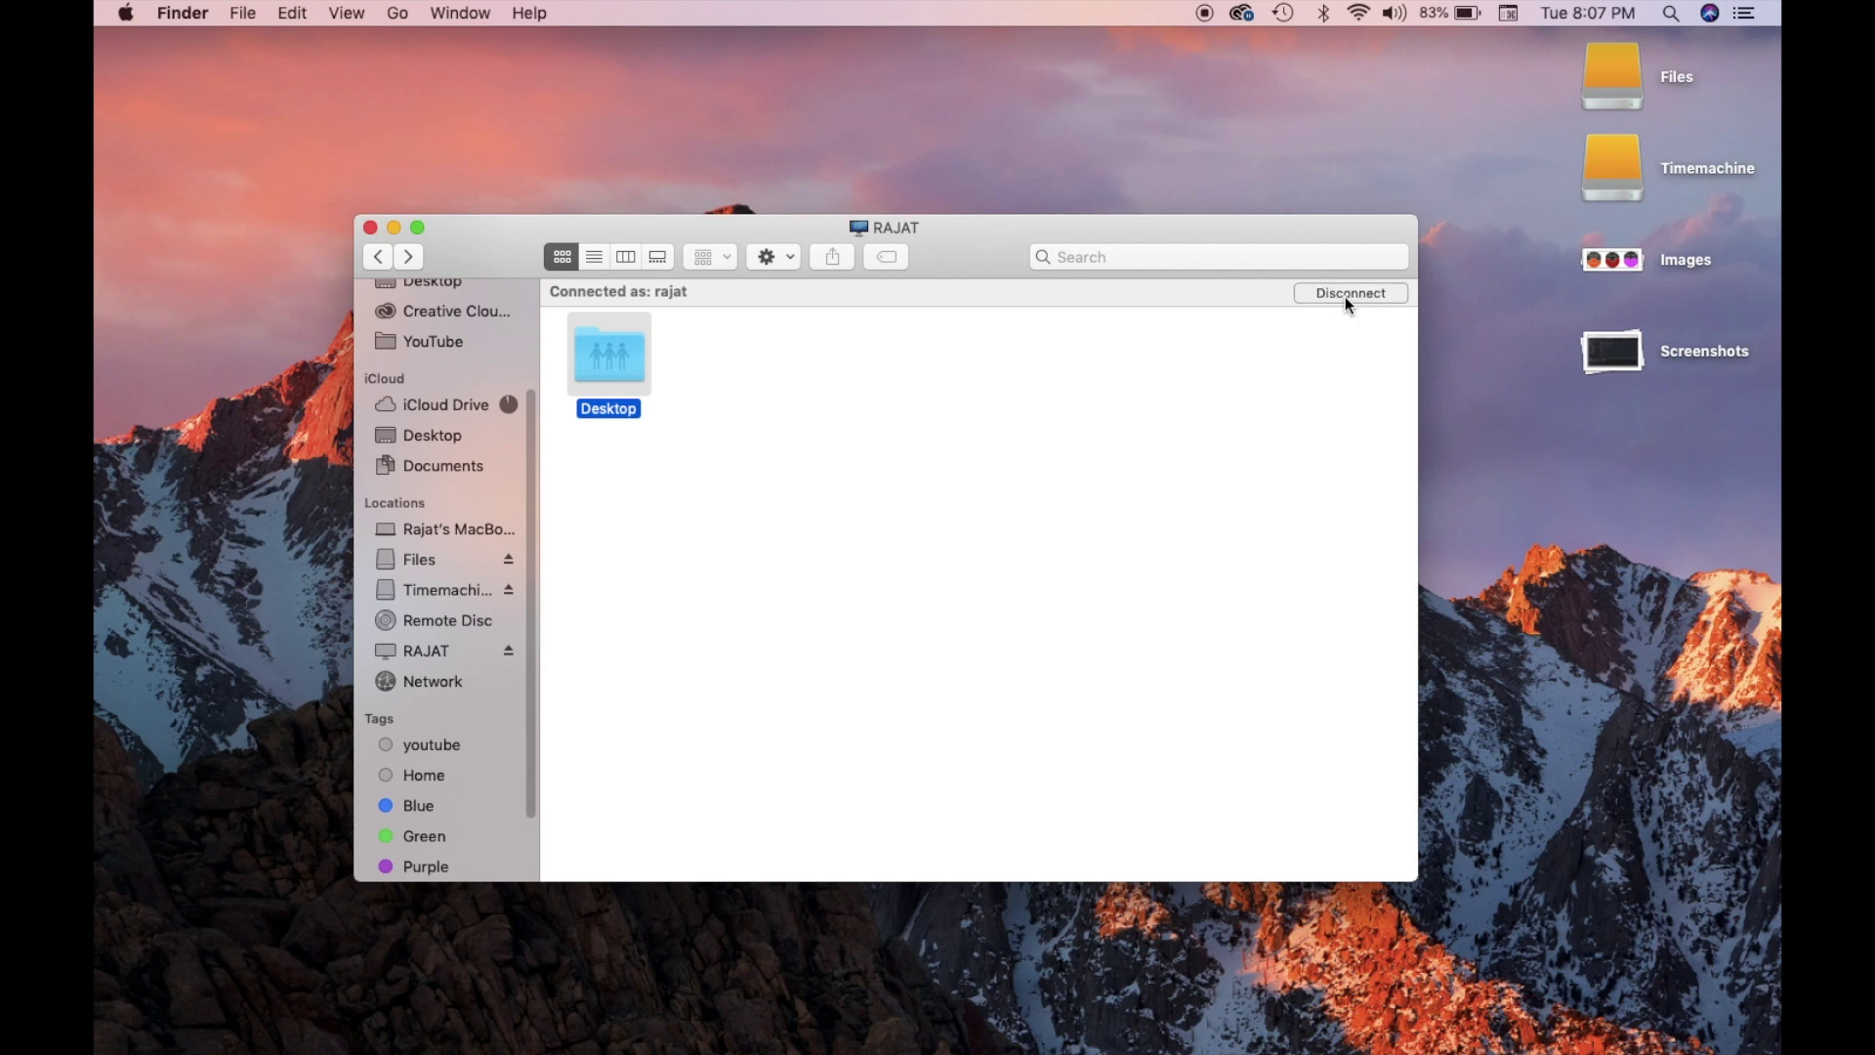
{"action": "left_click", "coordinate": [1345, 296]}
{"action": "left_click", "coordinate": [370, 228]}
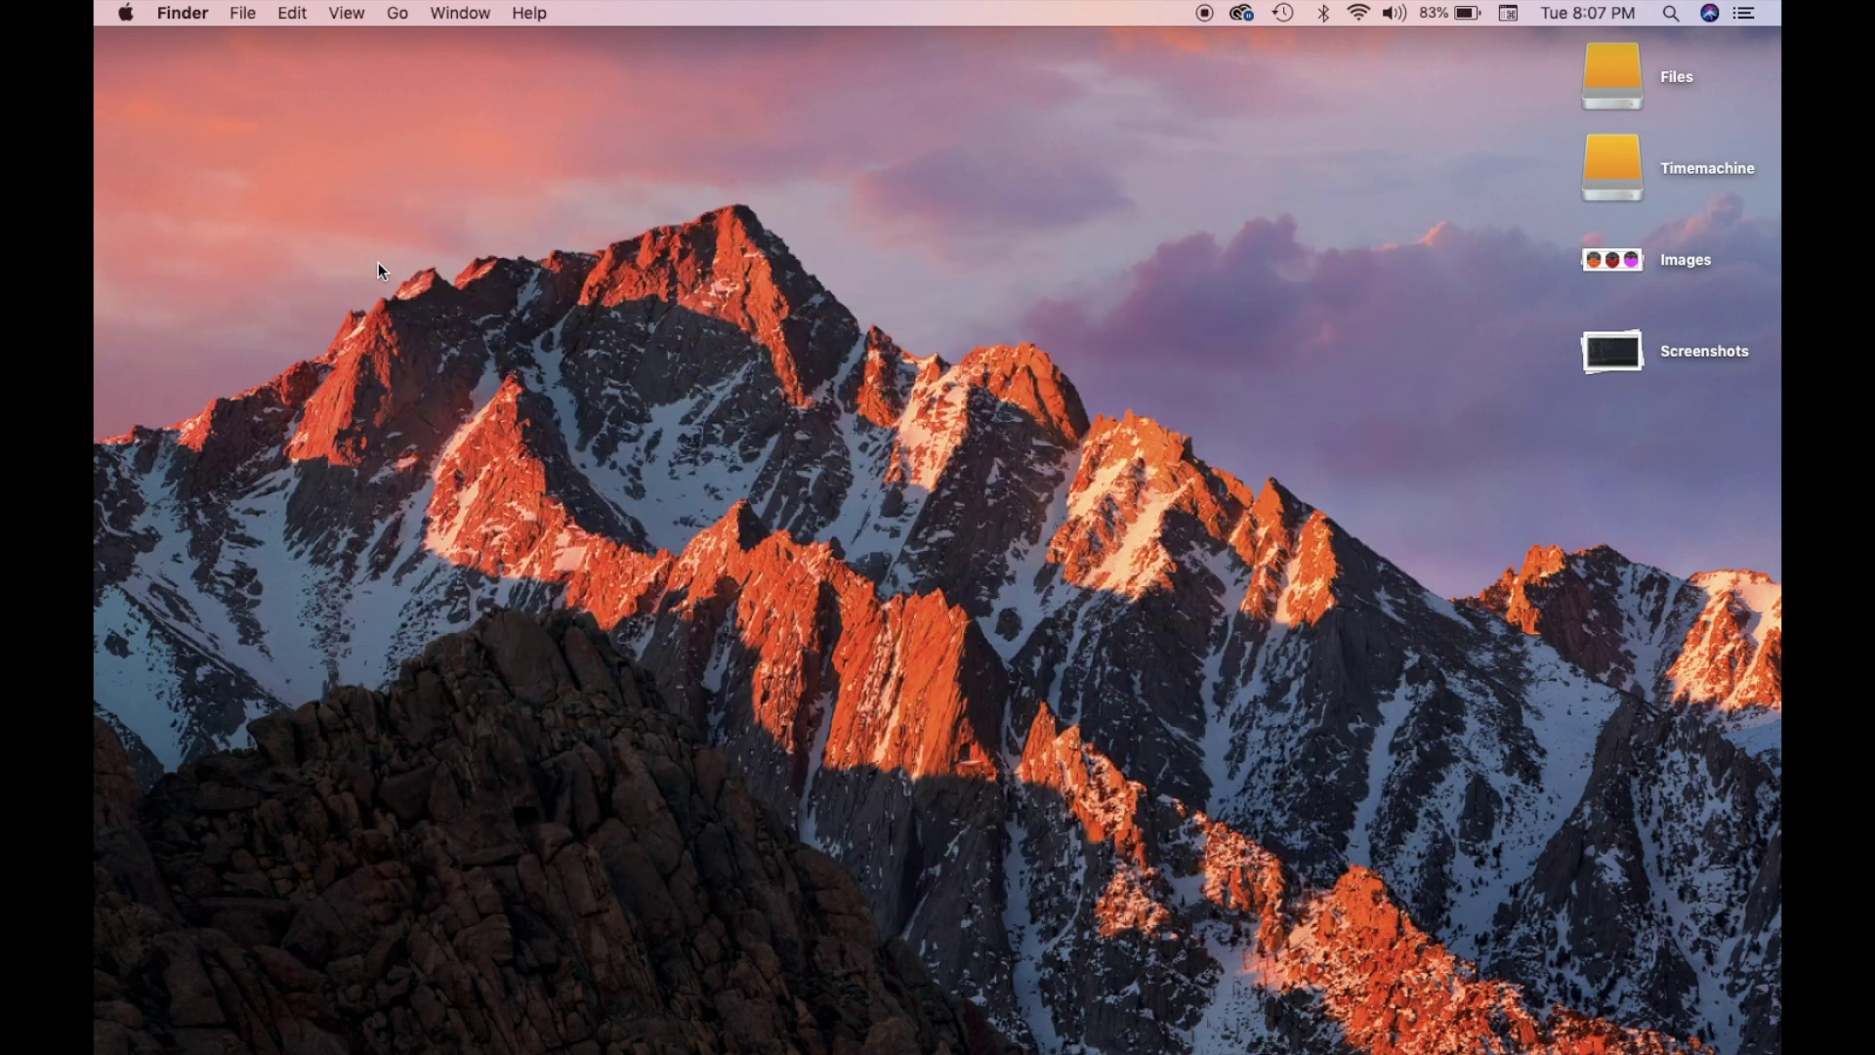
Step: Reopen the server's shared Desktop folder via Network, then close the Finder window
{"action": "left_click", "coordinate": [489, 1006]}
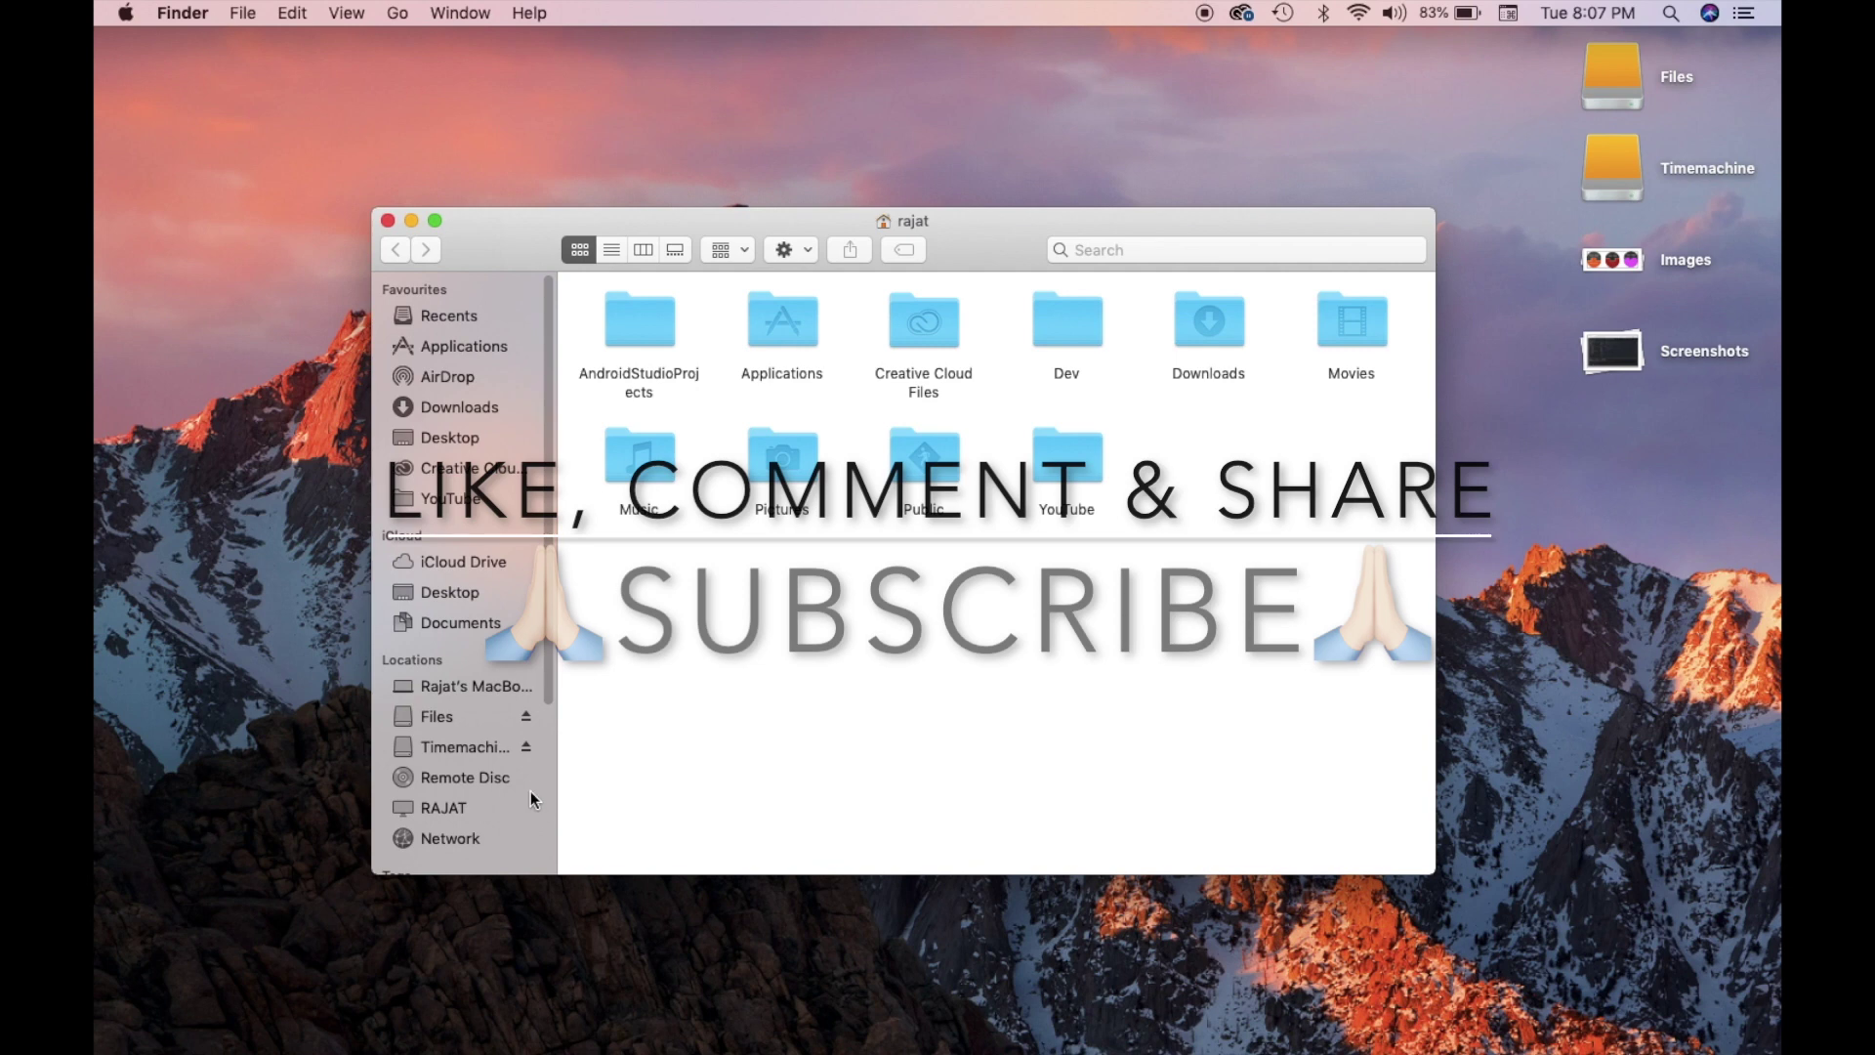
{"action": "left_click", "coordinate": [449, 835]}
{"action": "left_click", "coordinate": [631, 324]}
{"action": "double_click", "coordinate": [633, 328]}
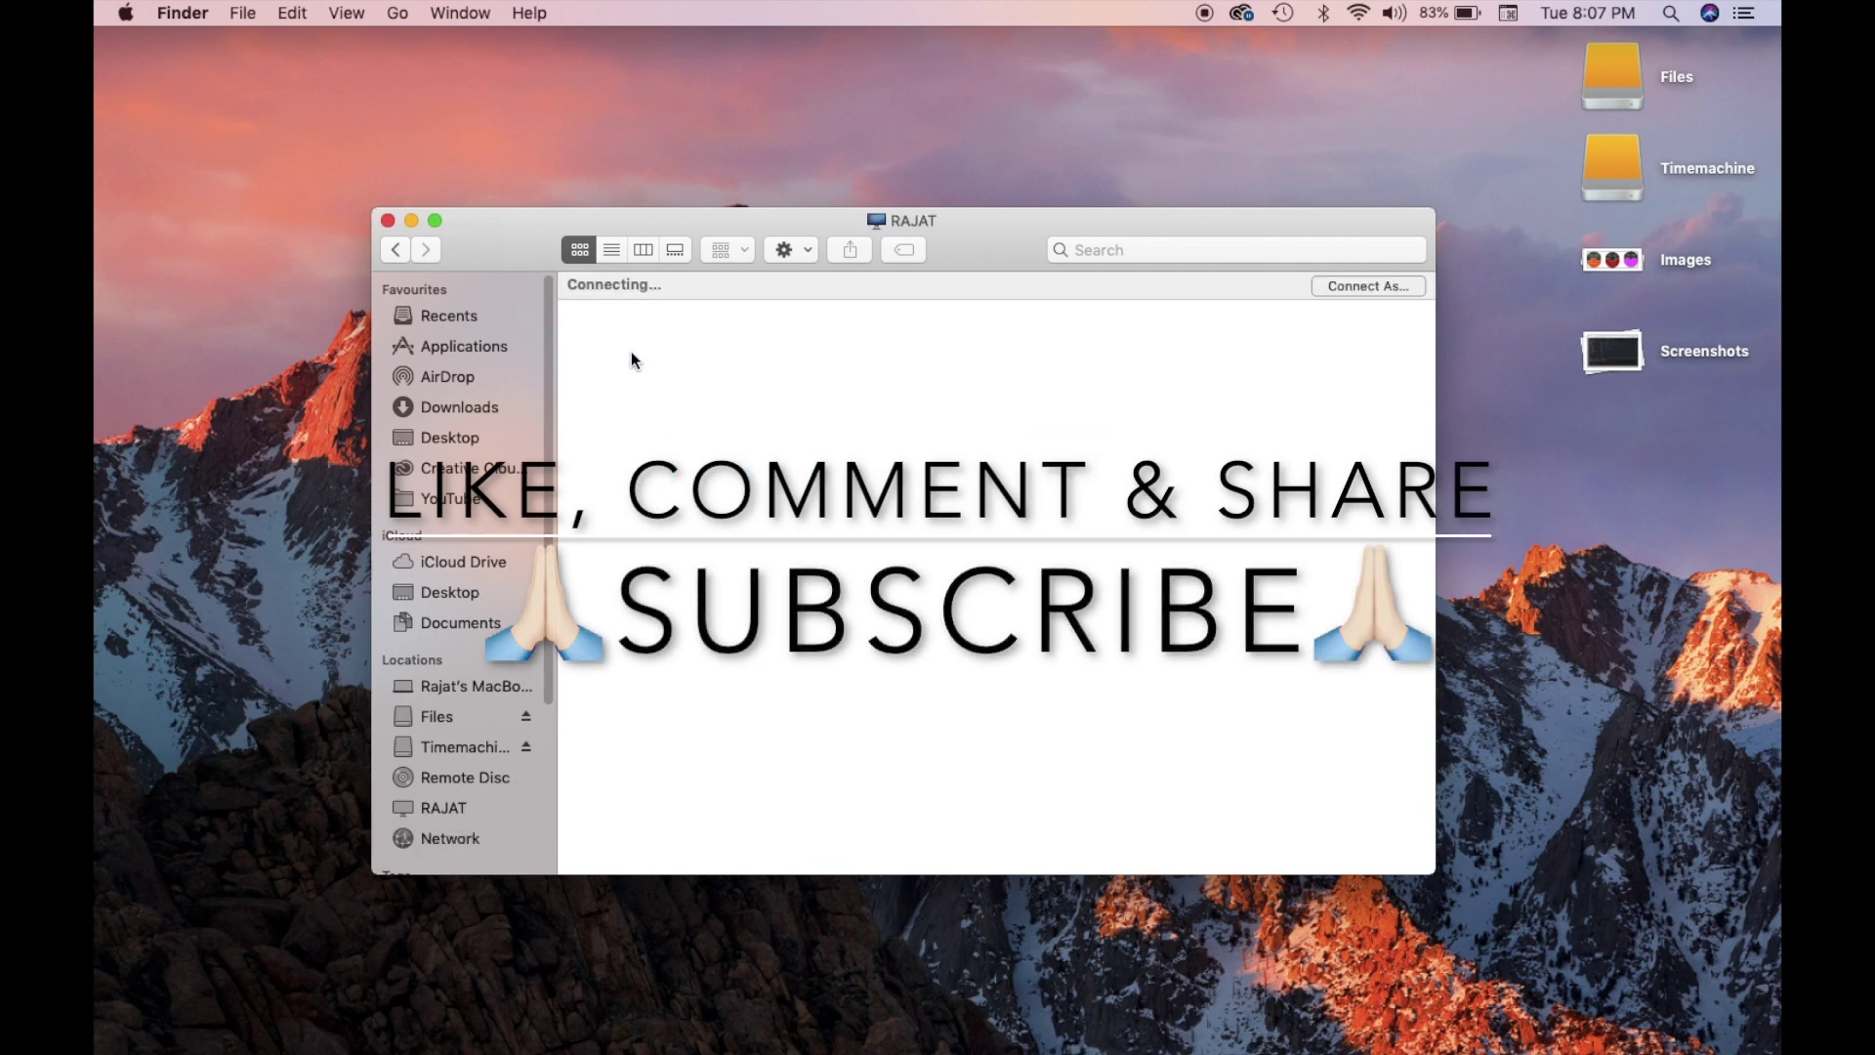
{"action": "double_click", "coordinate": [631, 348]}
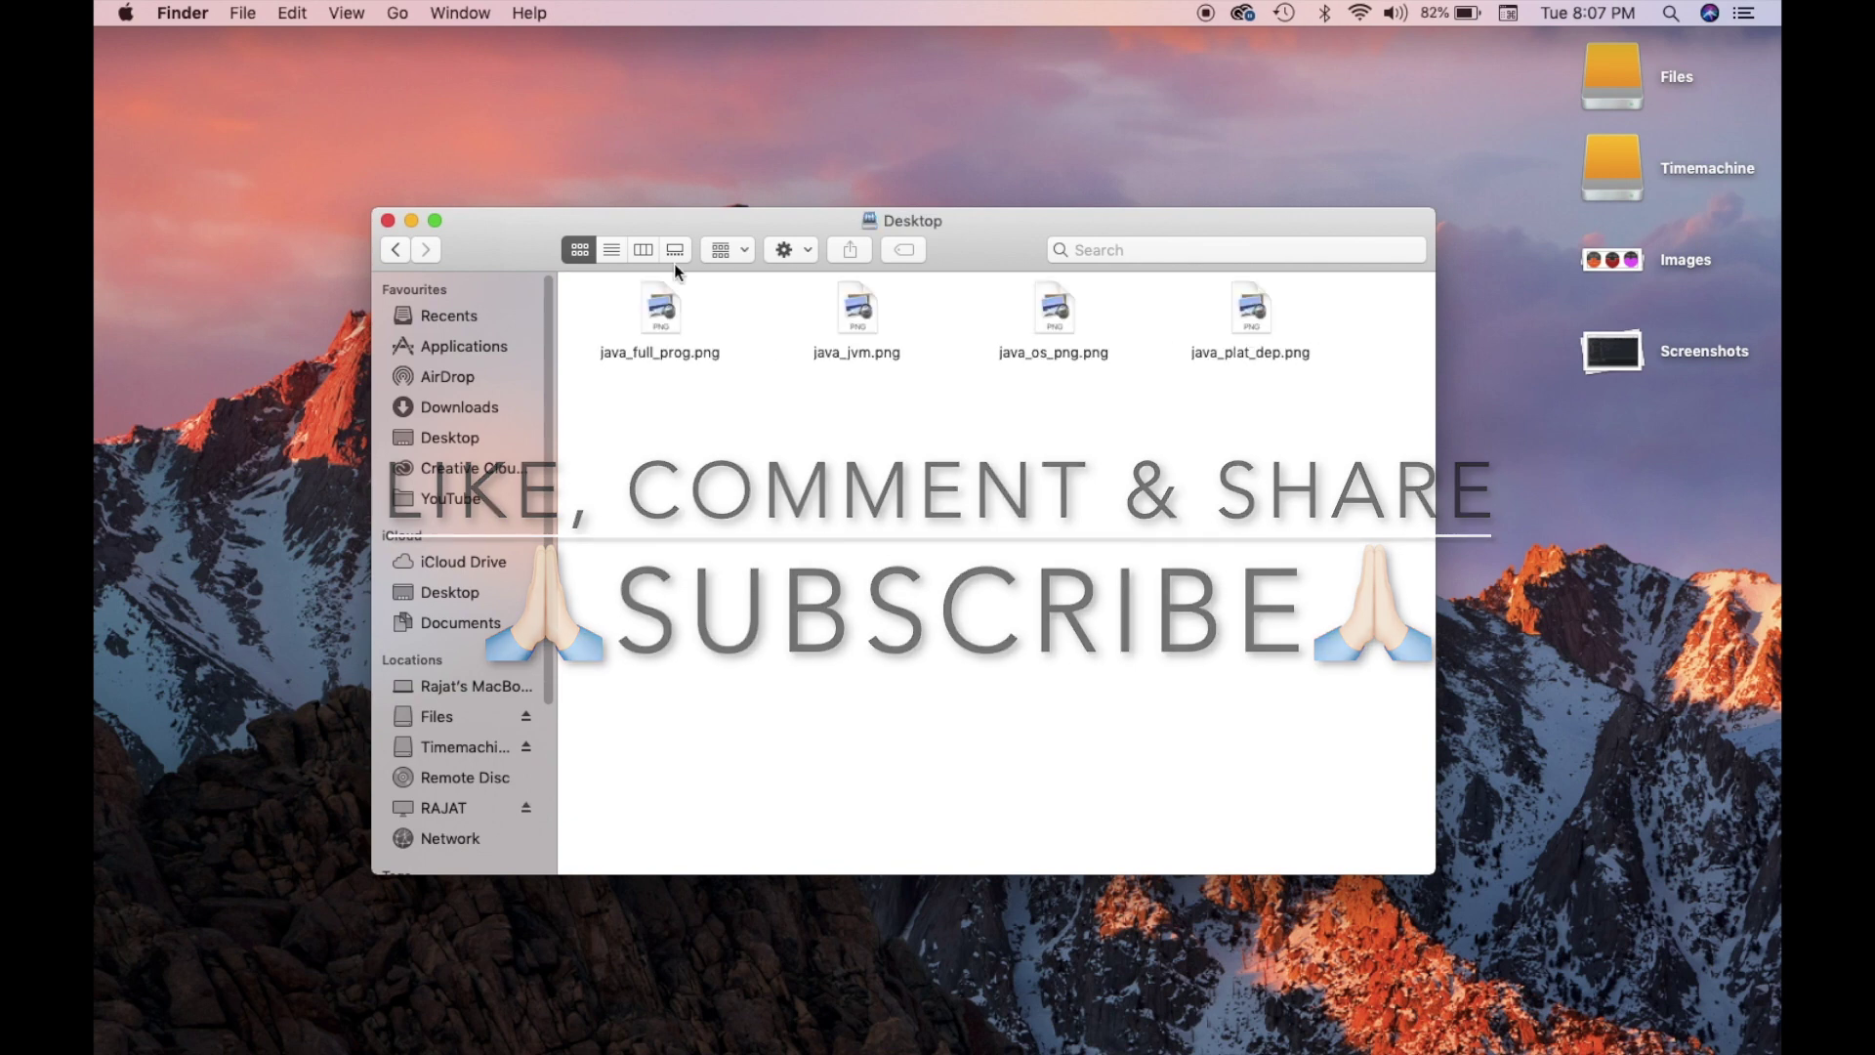
{"action": "left_click", "coordinate": [388, 221]}
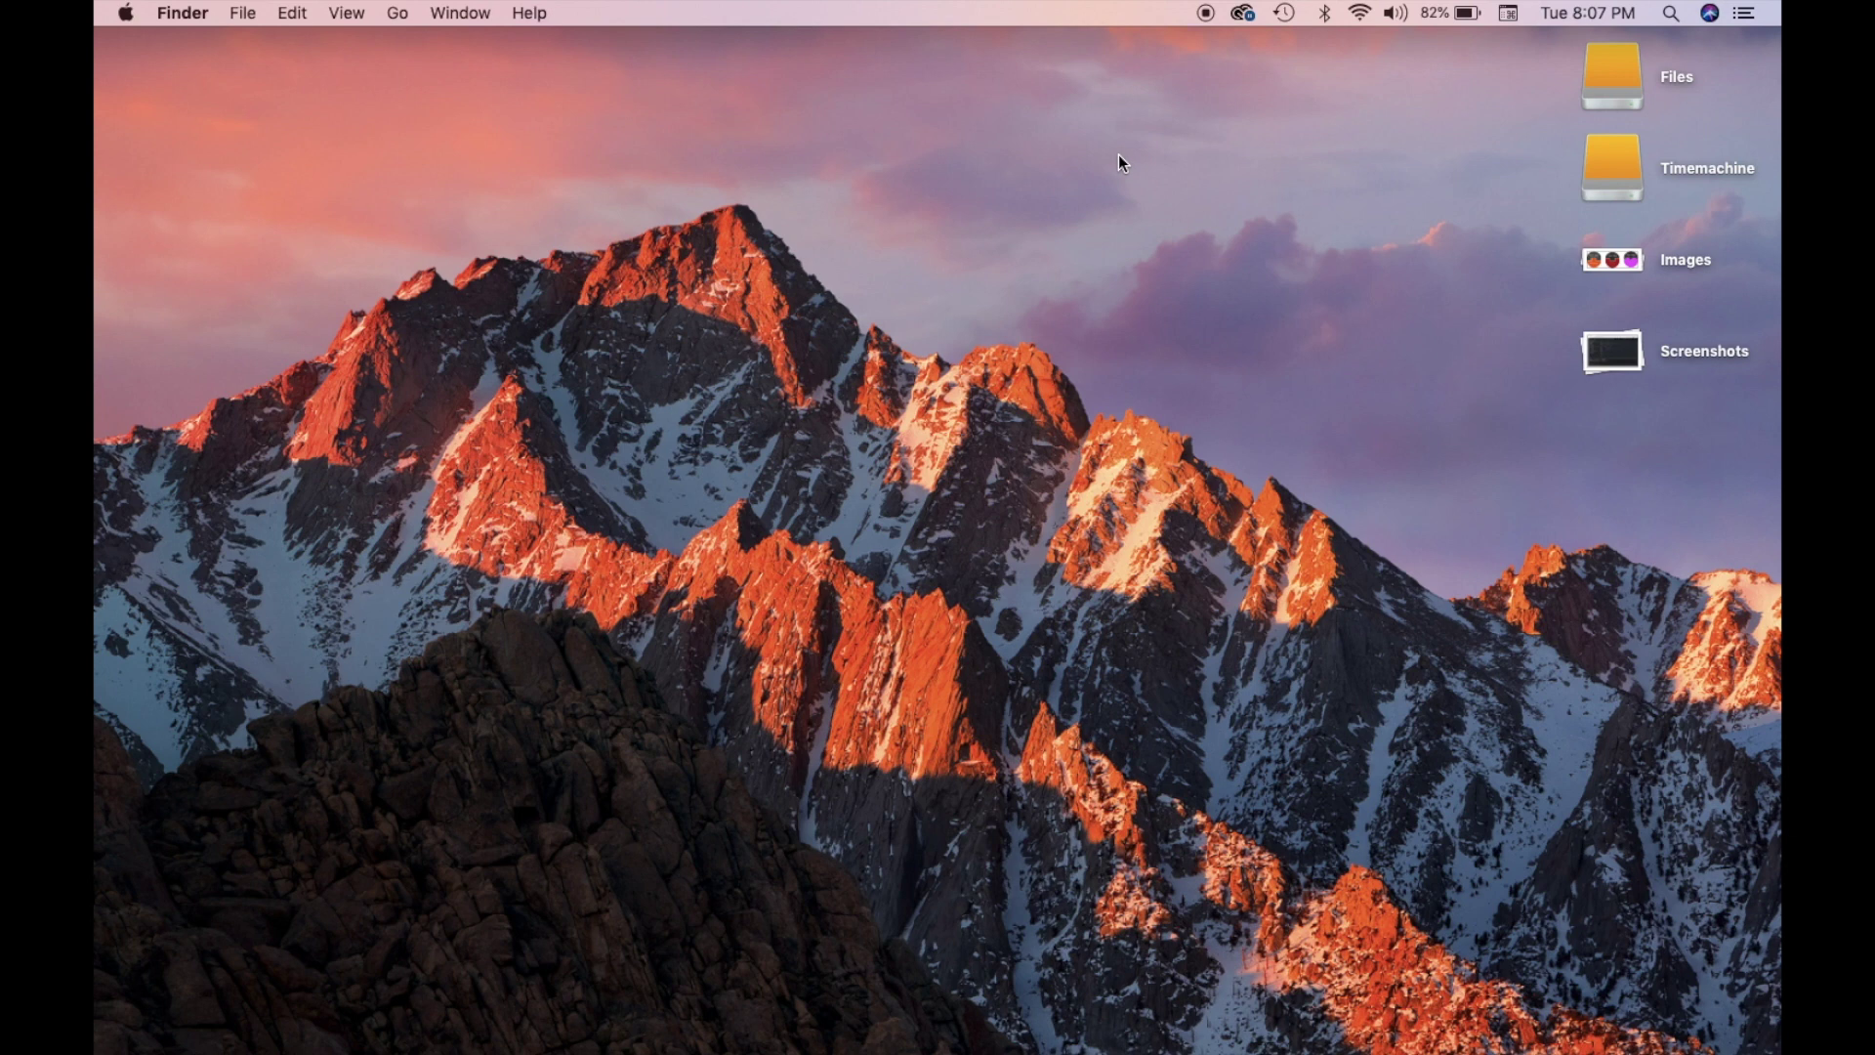
Step: Set the desktop background to the Mojave Dynamic Desktop picture
{"action": "right_click", "coordinate": [1052, 213]}
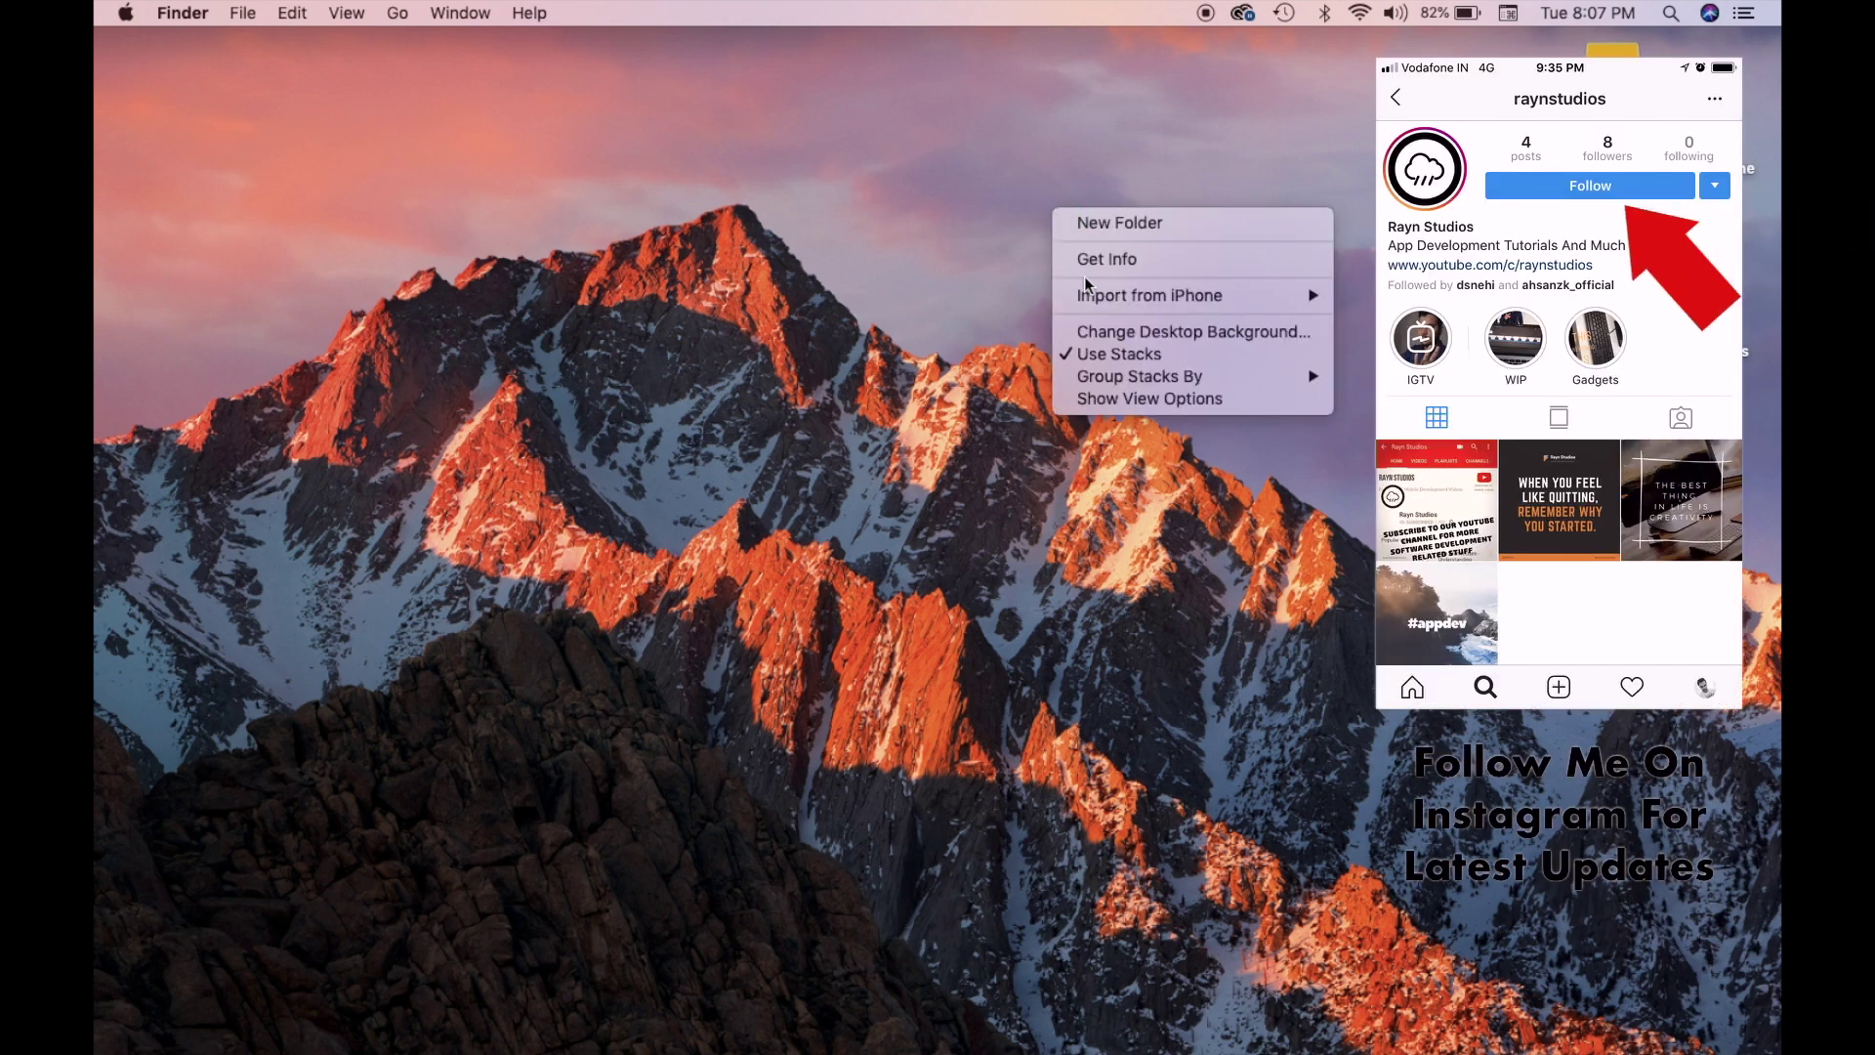
{"action": "left_click", "coordinate": [1108, 328]}
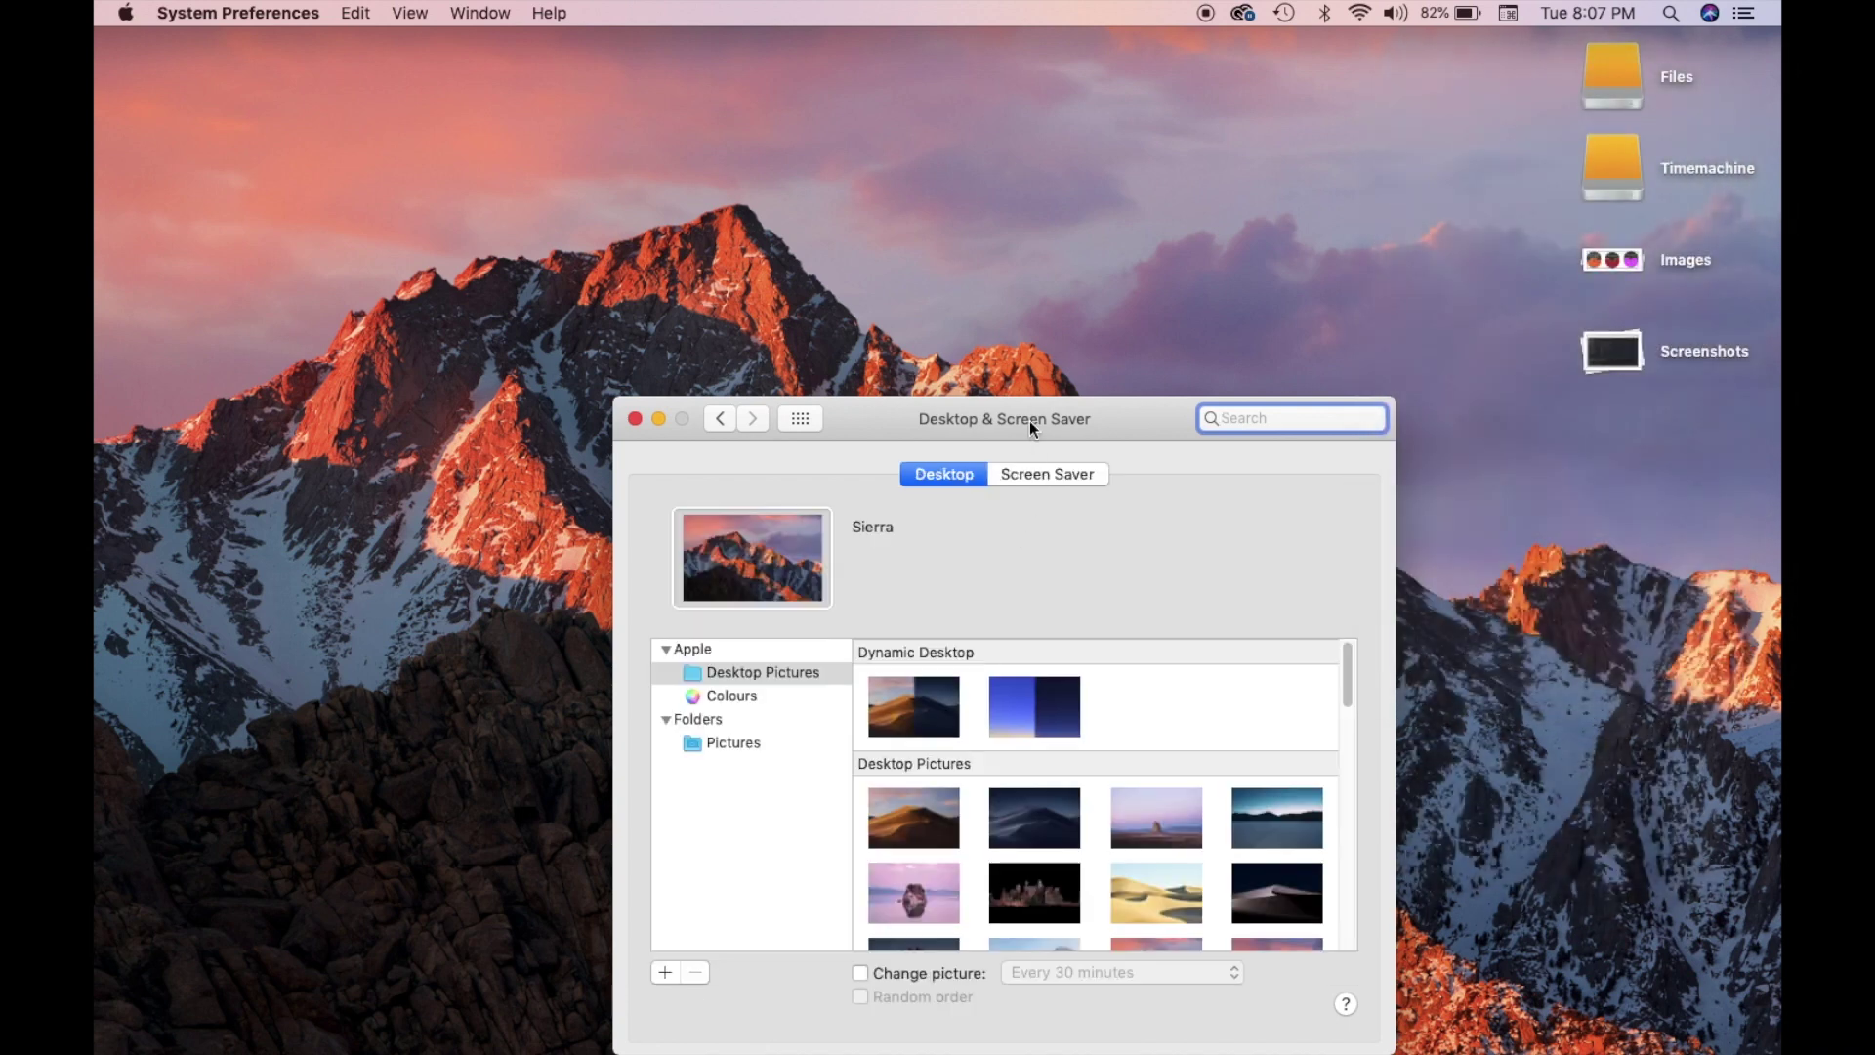
{"action": "left_click_drag", "start_coordinate": [1029, 420], "coordinate": [989, 325]}
{"action": "left_click", "coordinate": [844, 619]}
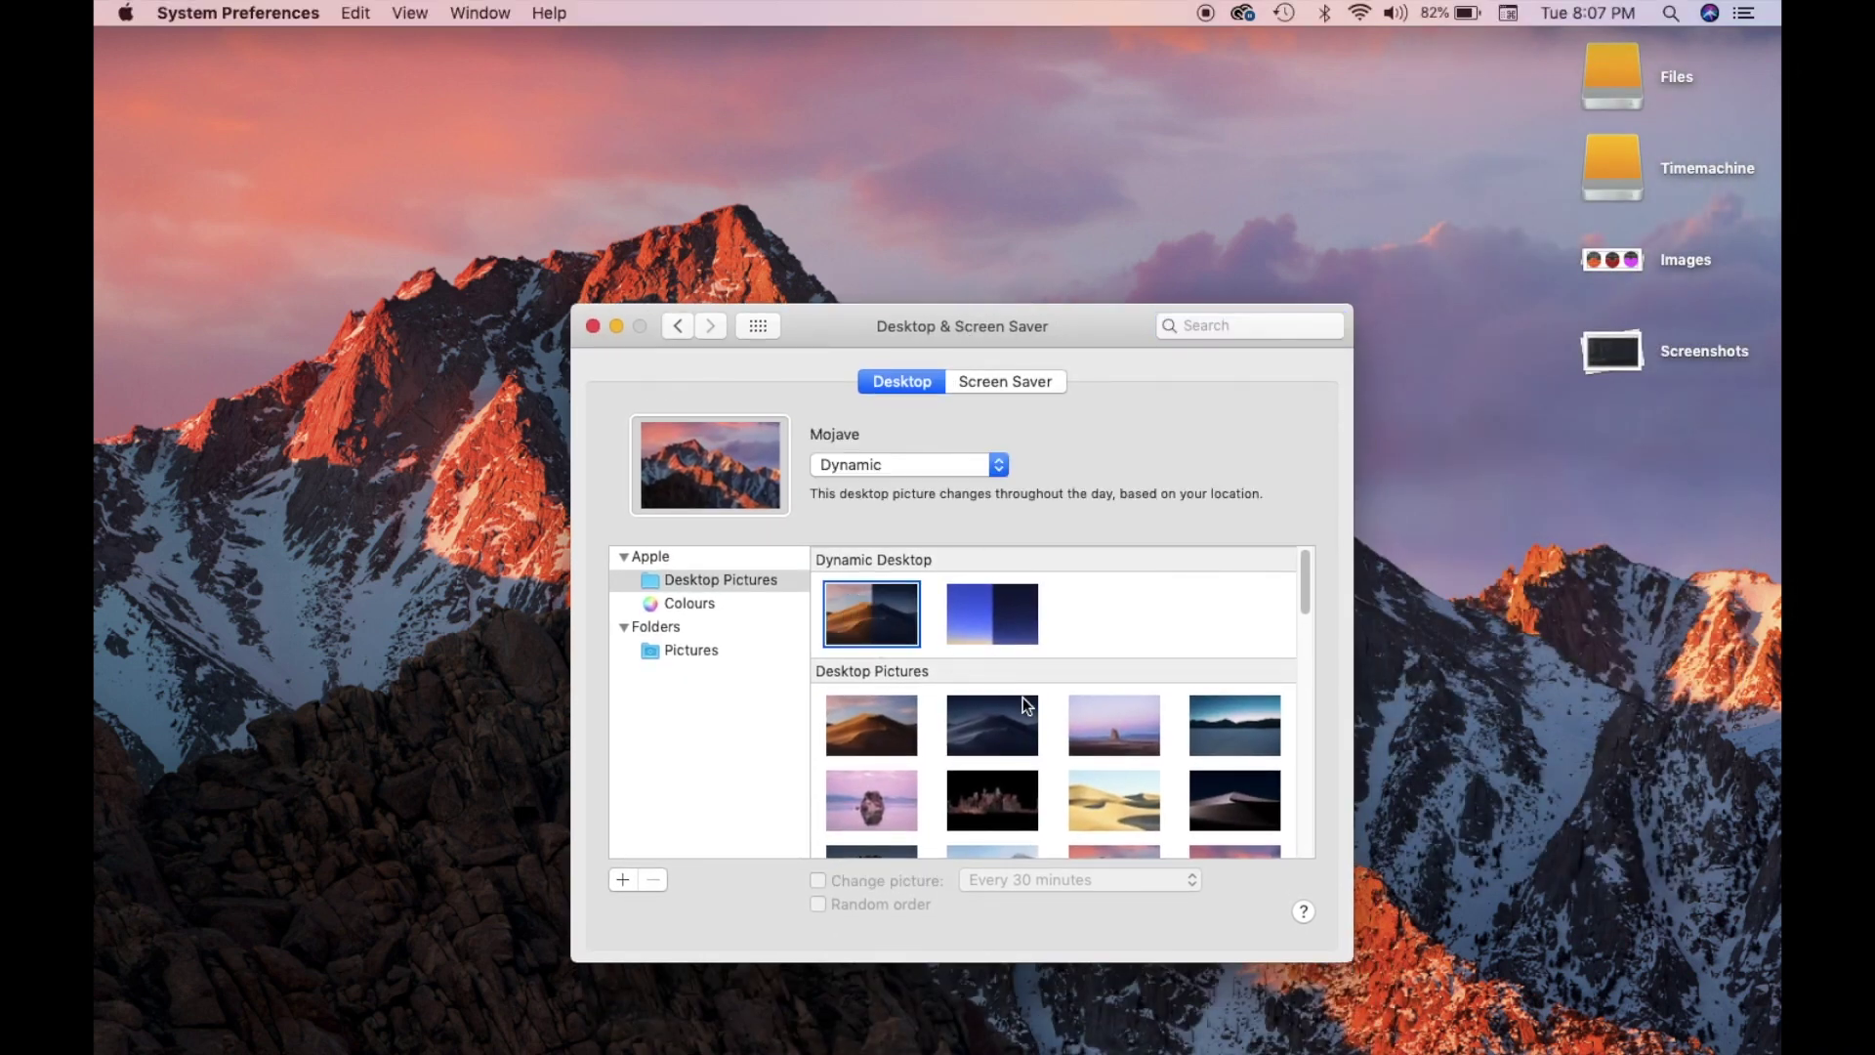